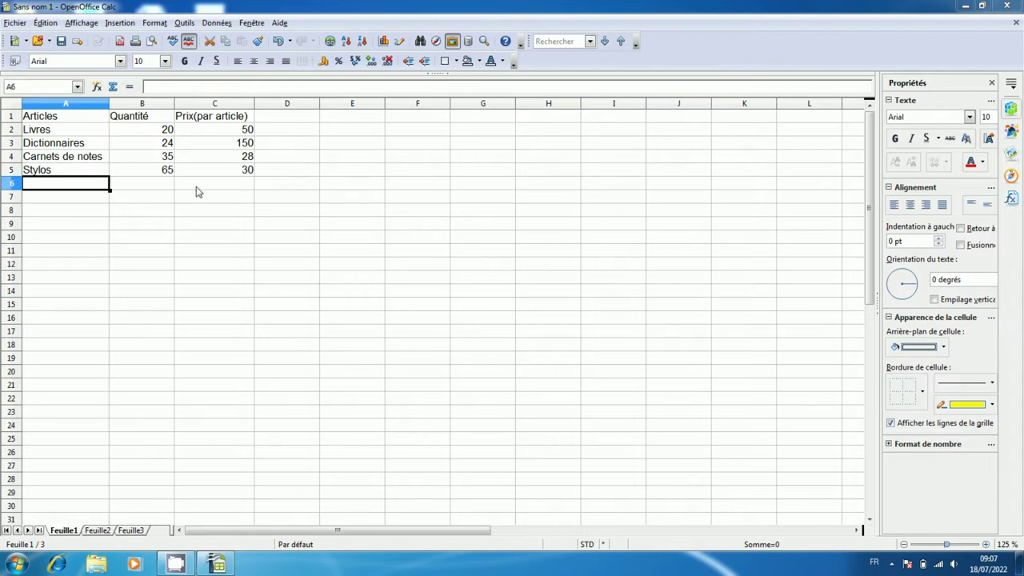
Step: Set the font of the whole article table, A1:C5, to Book Antiqua
drag(38, 123, 240, 173)
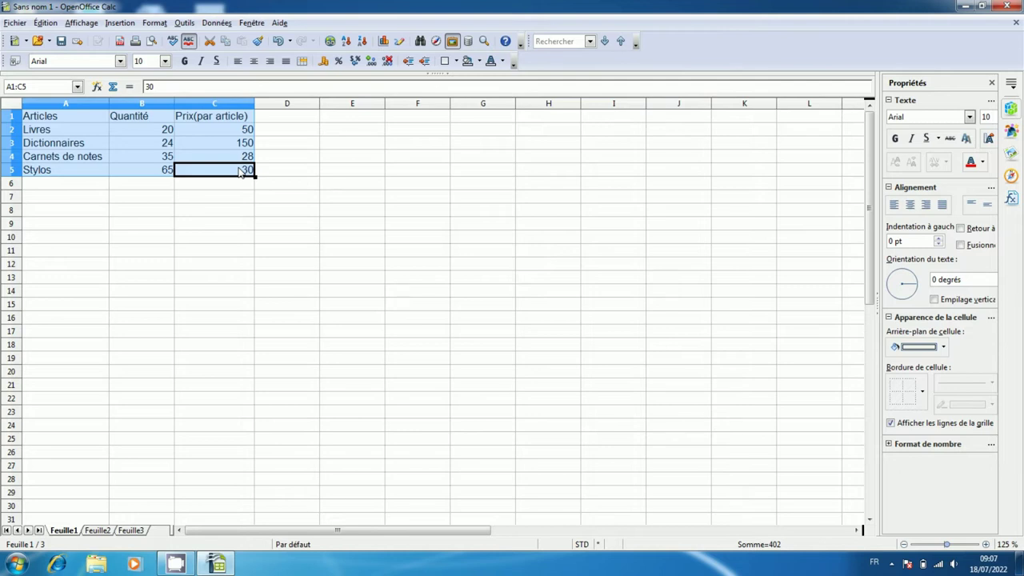
click(121, 62)
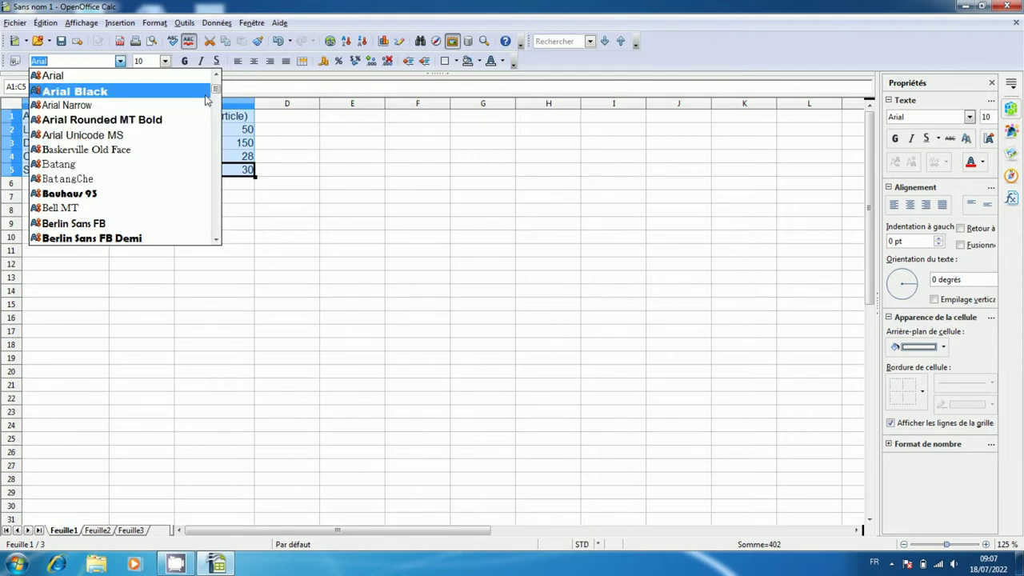
drag(215, 95, 217, 105)
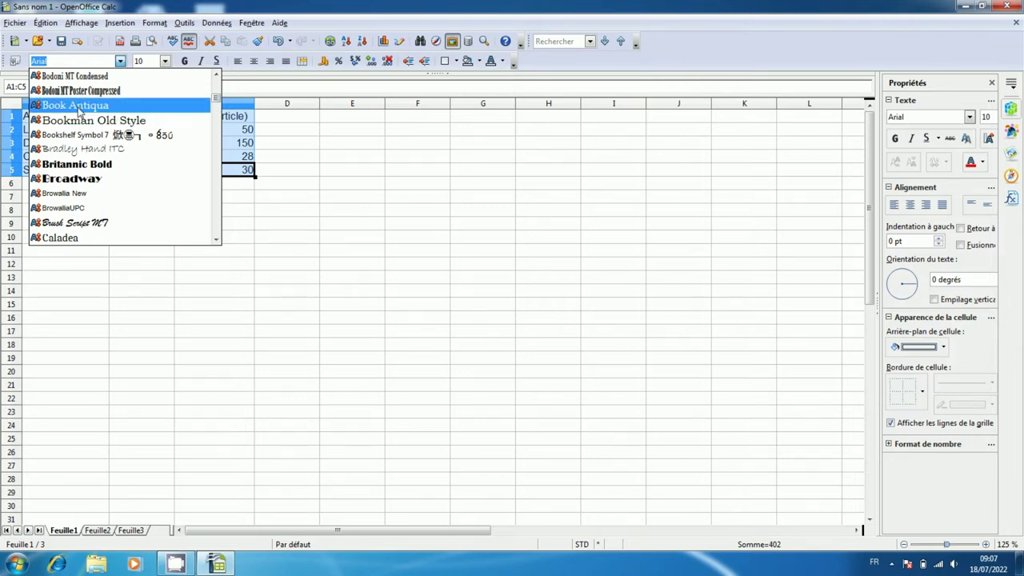
click(79, 111)
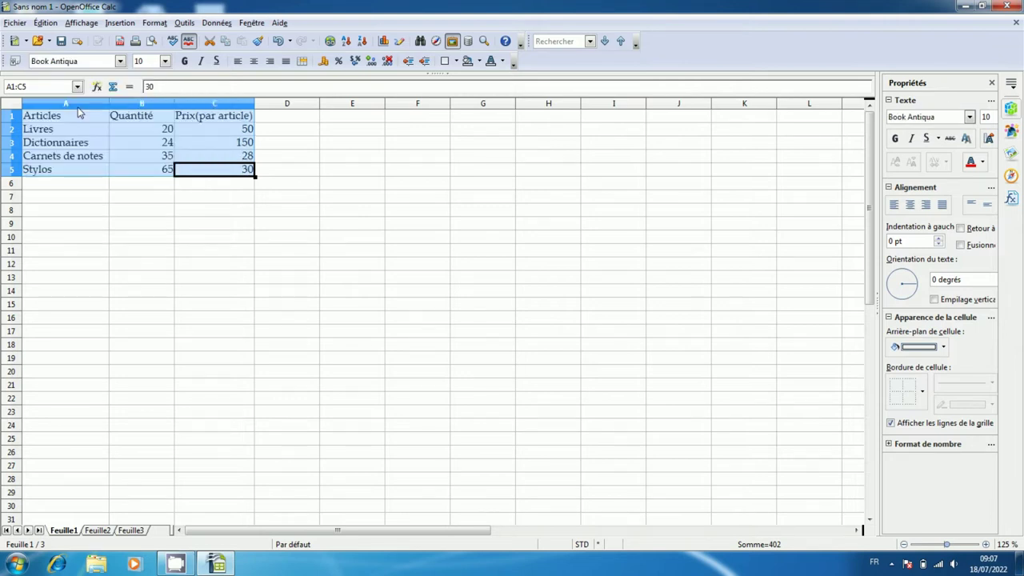
click(212, 197)
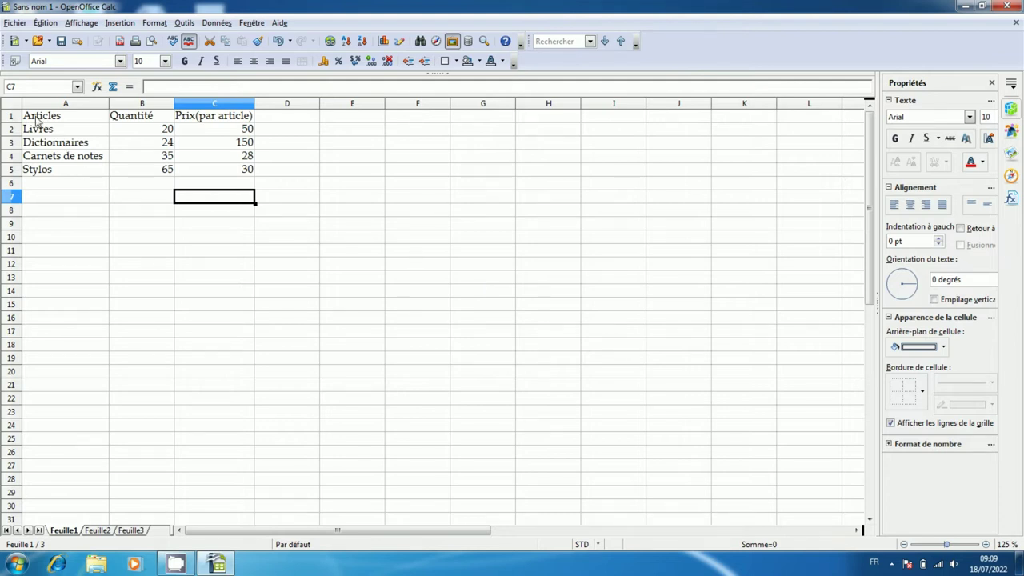
Step: Set the font size of the table in A1:C5 to 15
drag(36, 120, 214, 173)
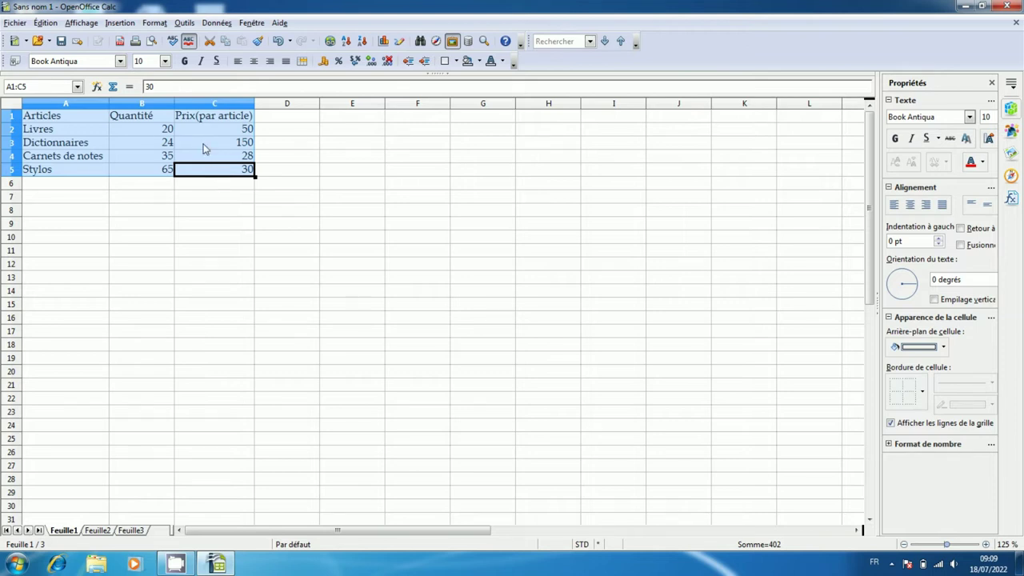
click(164, 62)
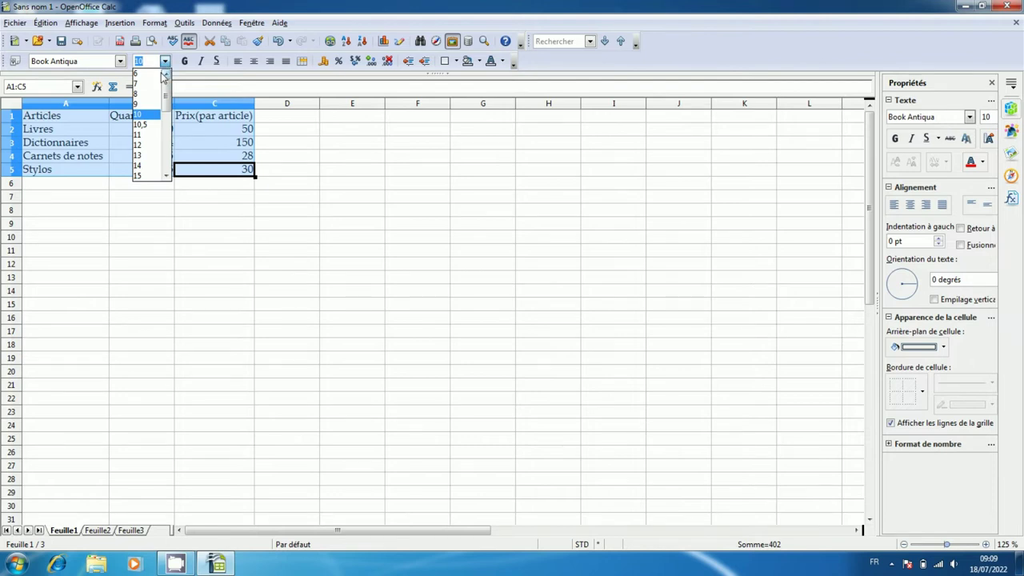
drag(168, 102, 168, 117)
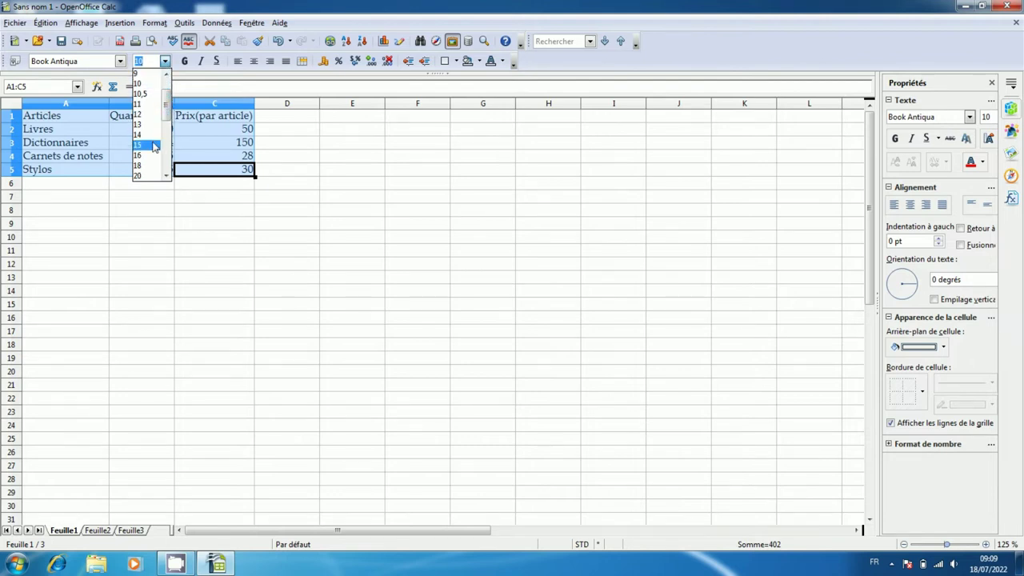
click(155, 147)
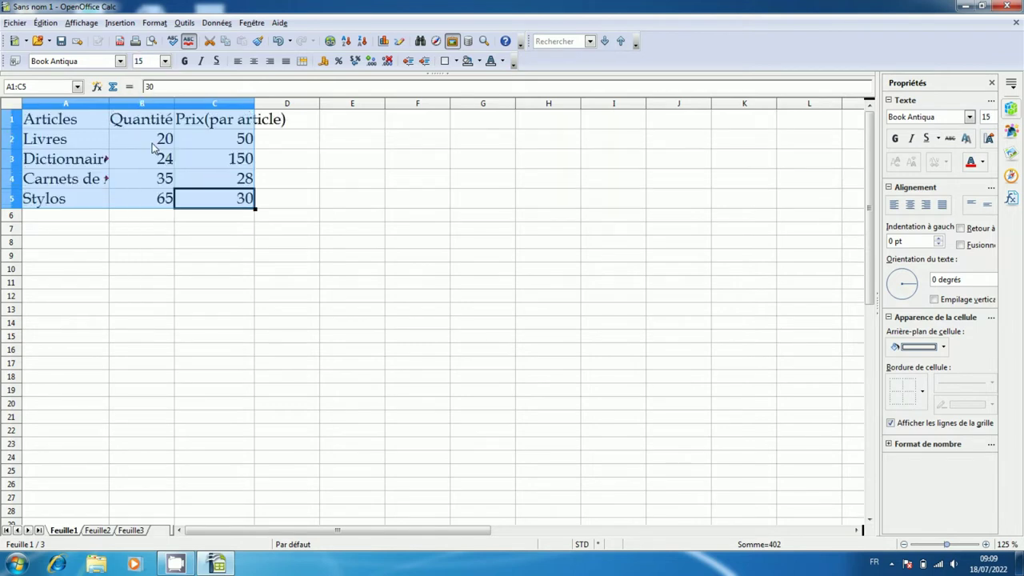
click(260, 232)
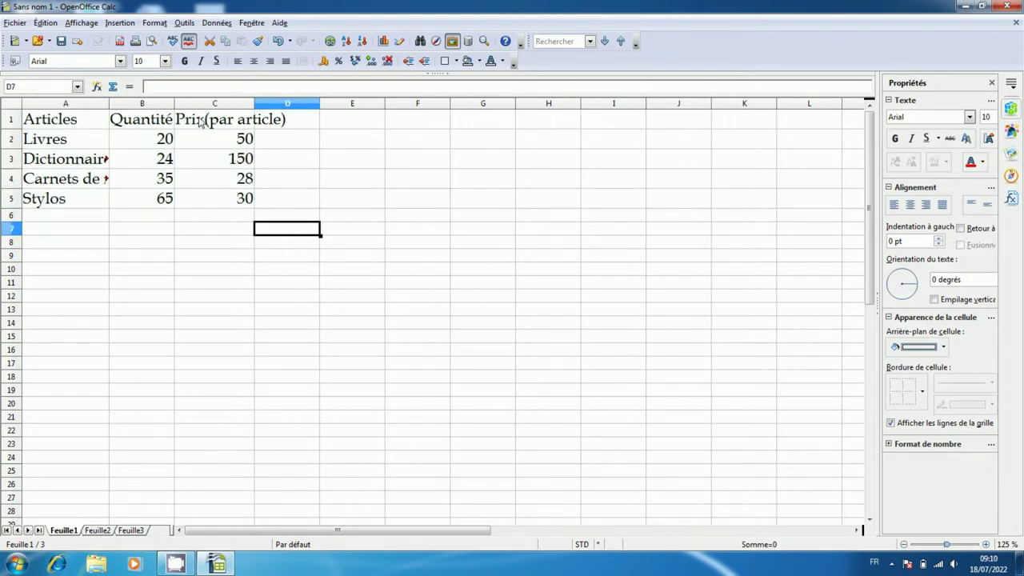
Step: Fit the widths of columns C and A to their contents
double_click(254, 100)
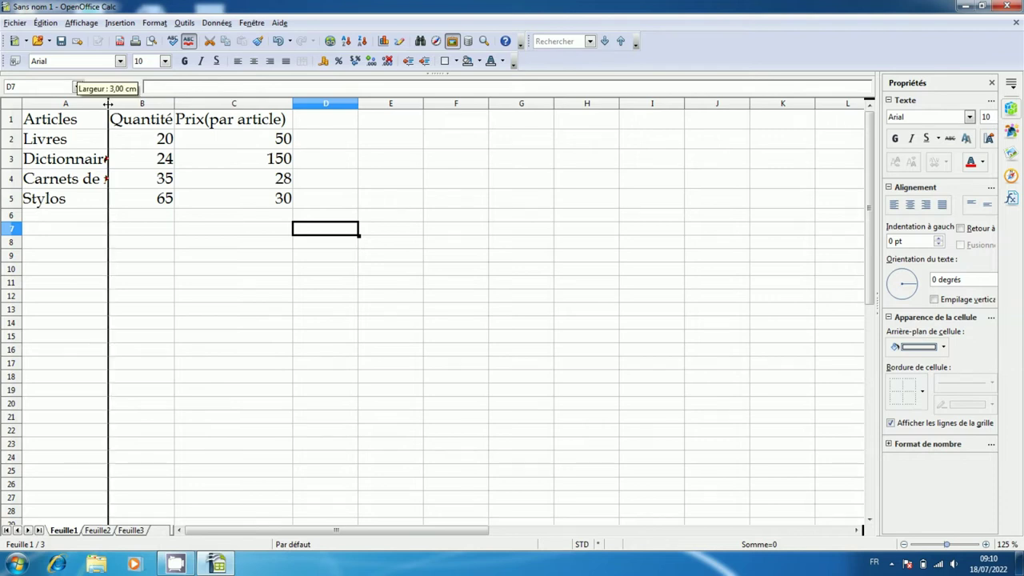
double_click(108, 104)
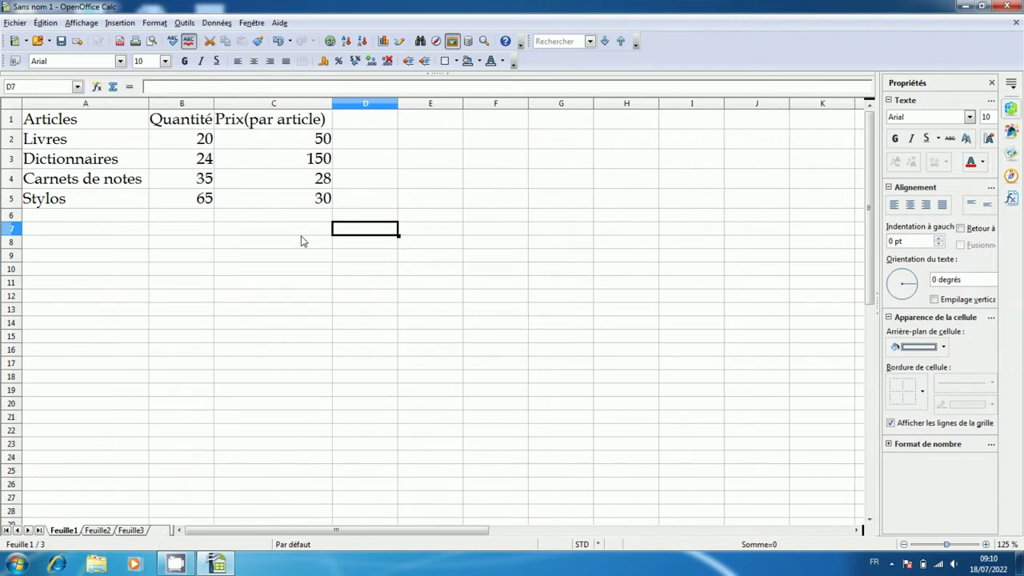
click(205, 246)
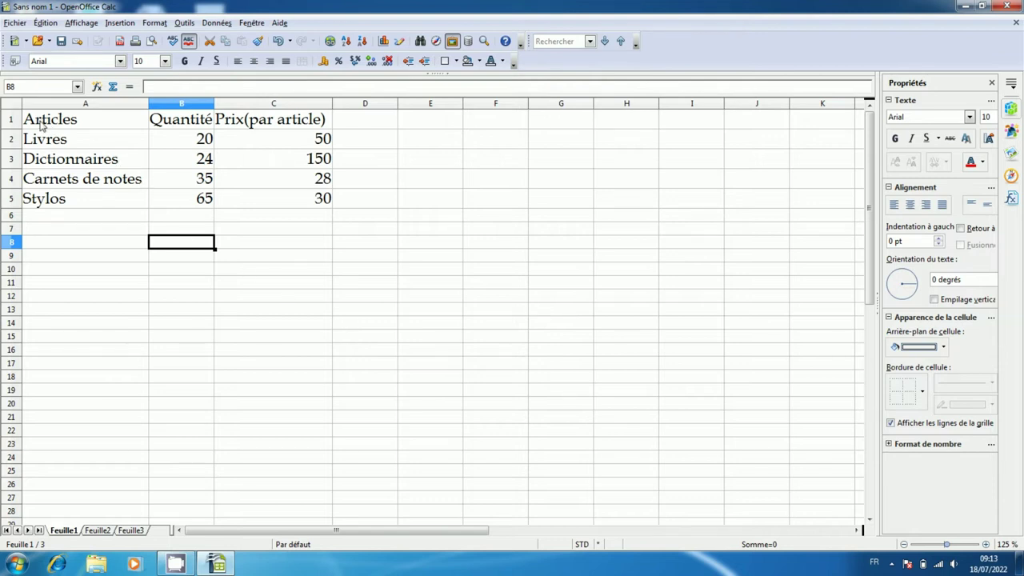
Step: Make the header row A1:D1 bold and widen column B slightly so the Quantité heading fits
drag(42, 125, 359, 126)
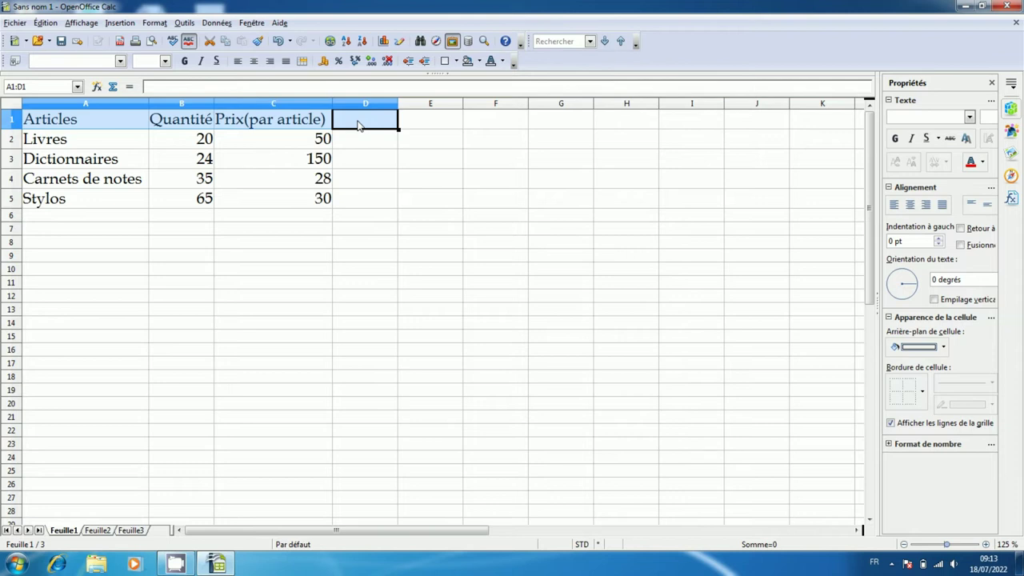
click(185, 64)
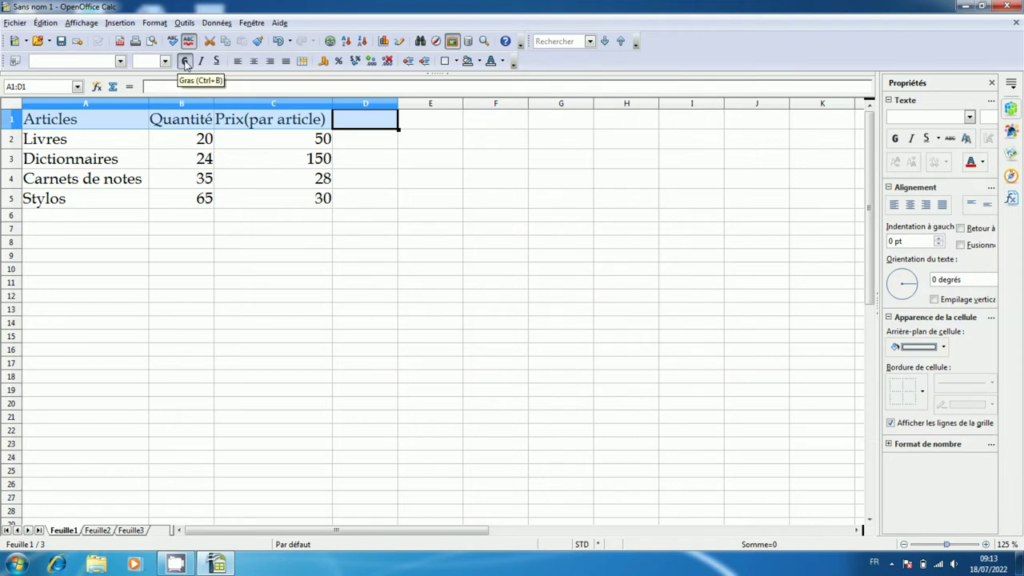
click(248, 203)
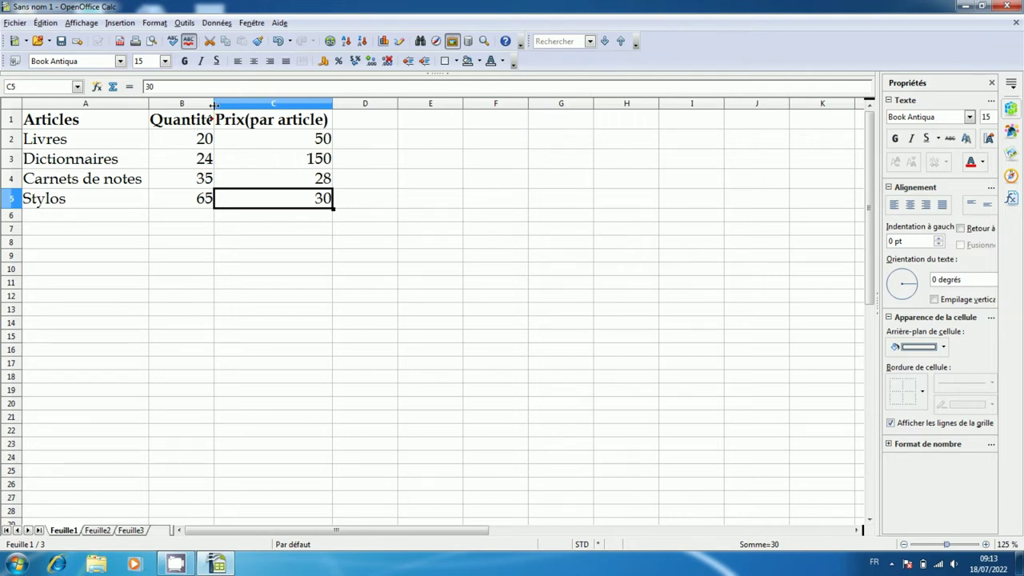
drag(214, 105, 221, 105)
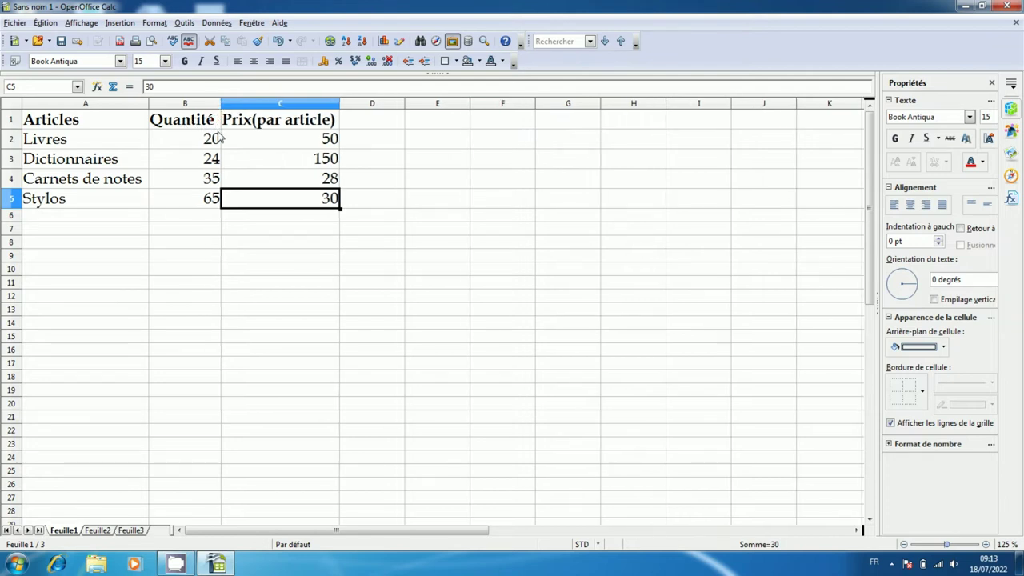
click(242, 243)
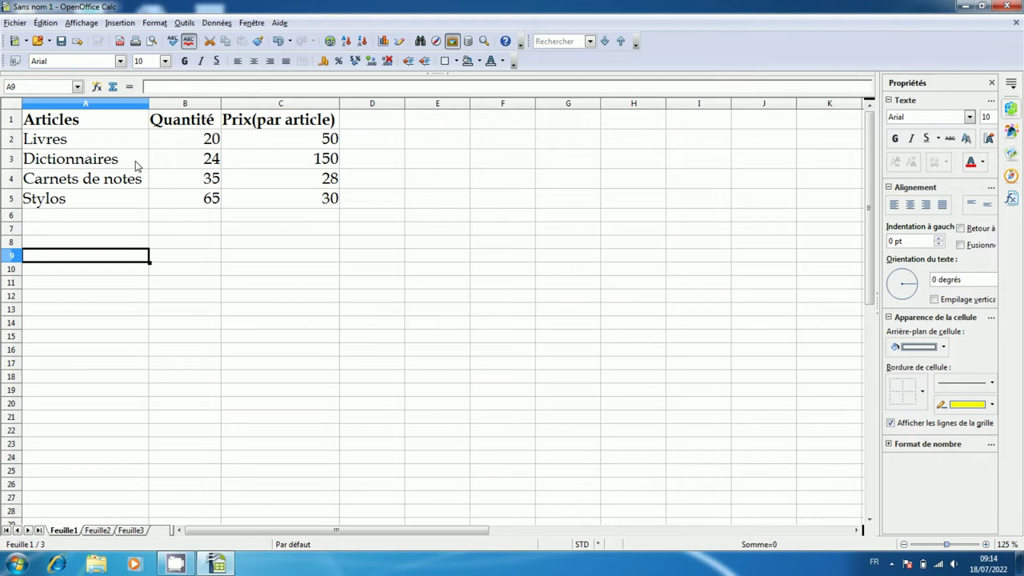
Step: Italicize the article names in A2:A5 and underline the headings in A1:C1
drag(124, 142, 107, 199)
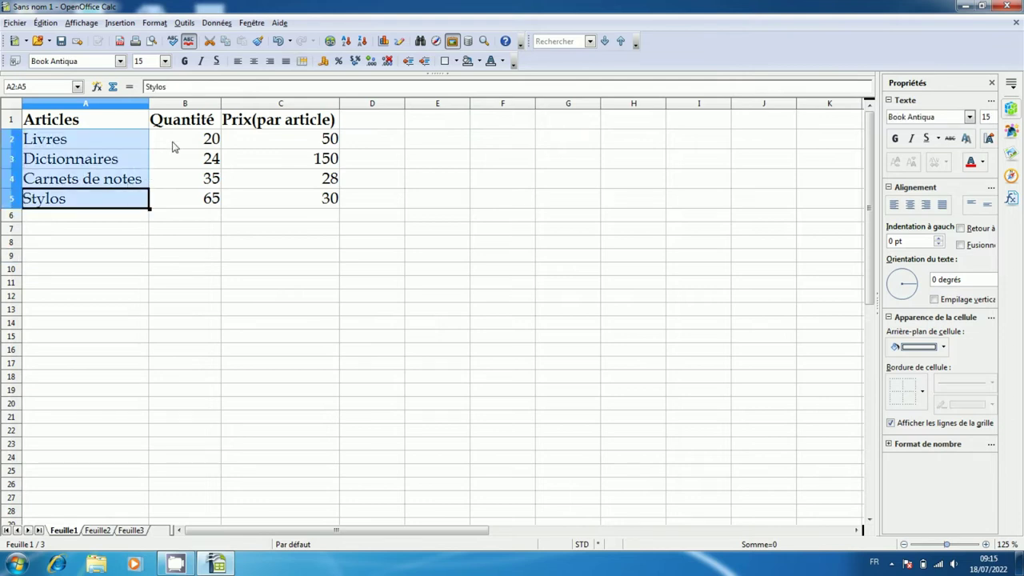
click(201, 61)
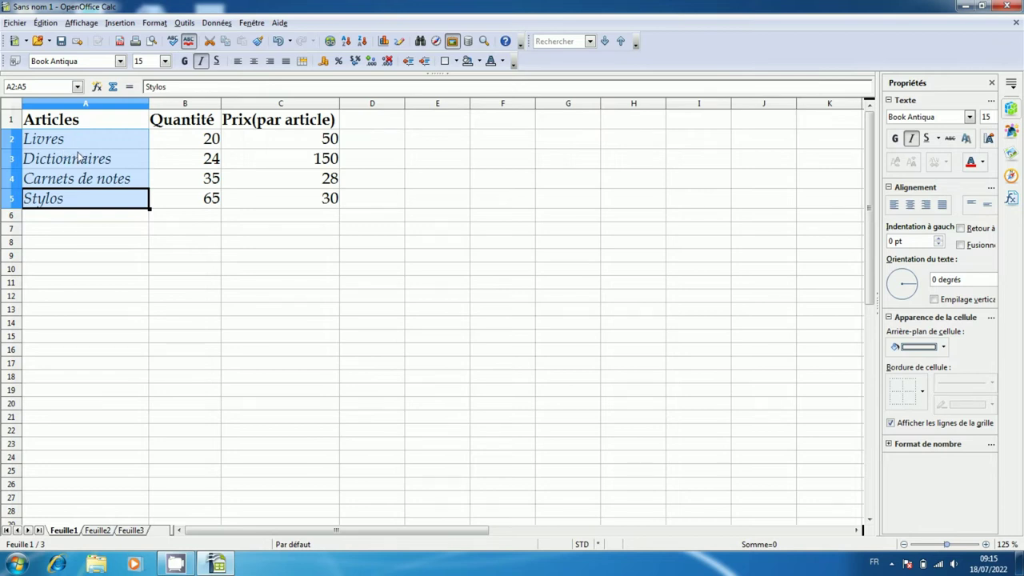
click(246, 242)
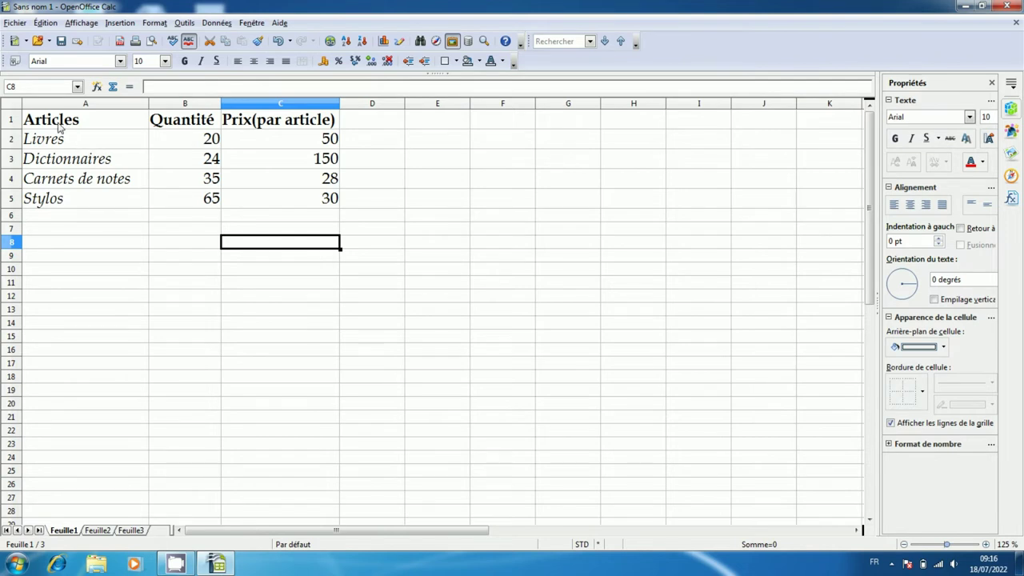
drag(58, 128, 266, 122)
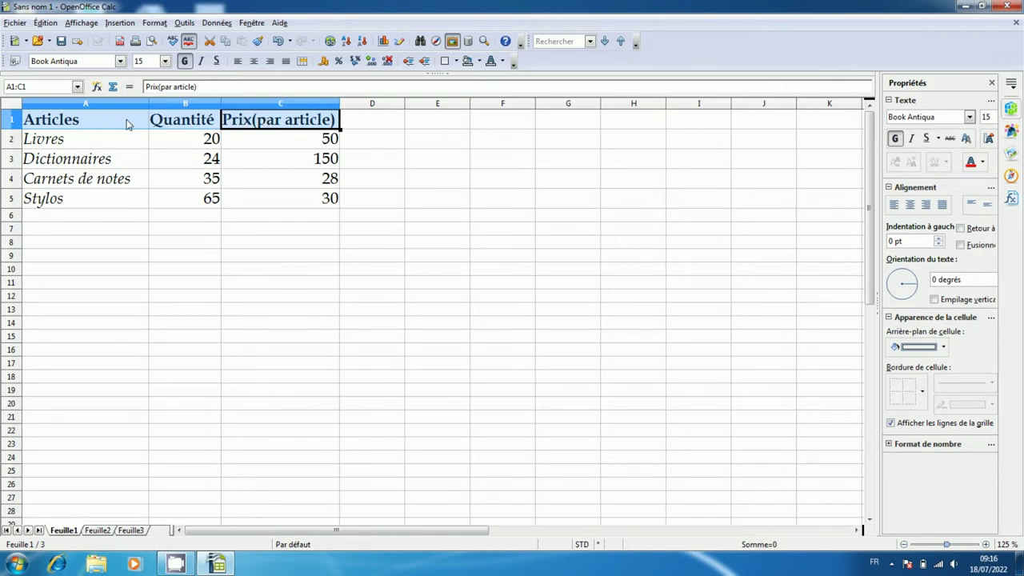
click(216, 62)
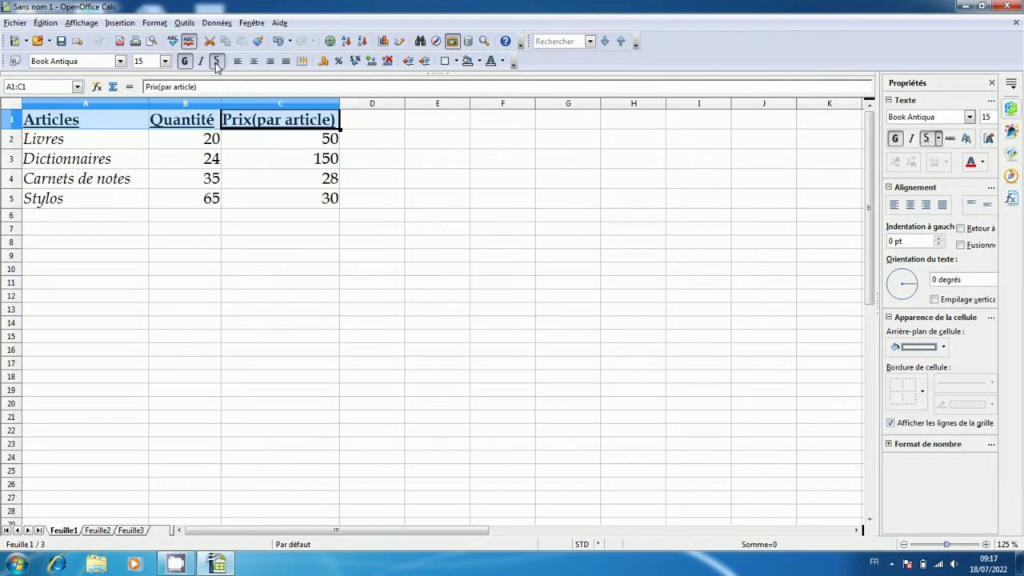
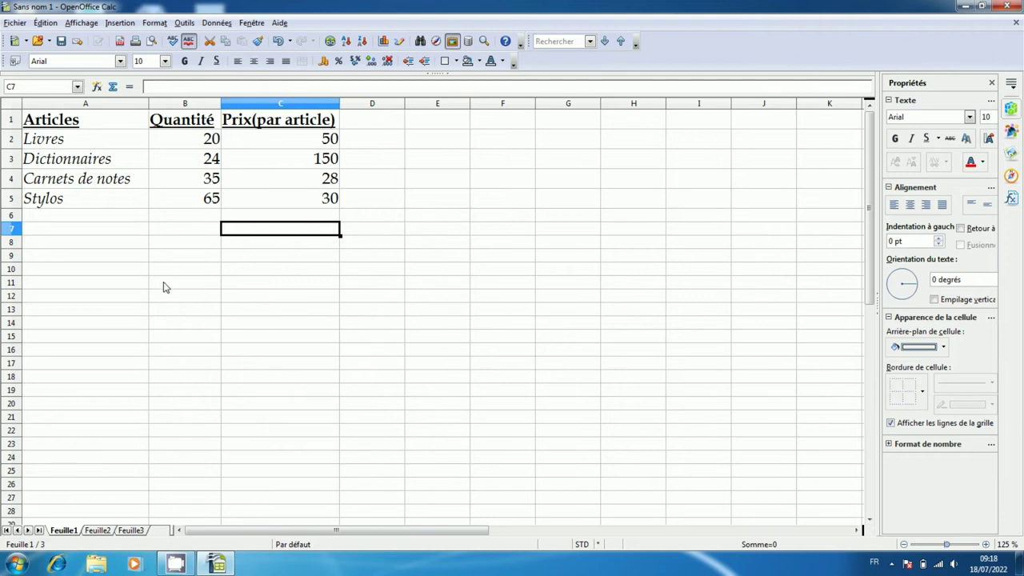
Step: Center the article names horizontally in the range A2:A6
click(83, 143)
drag(83, 142, 82, 219)
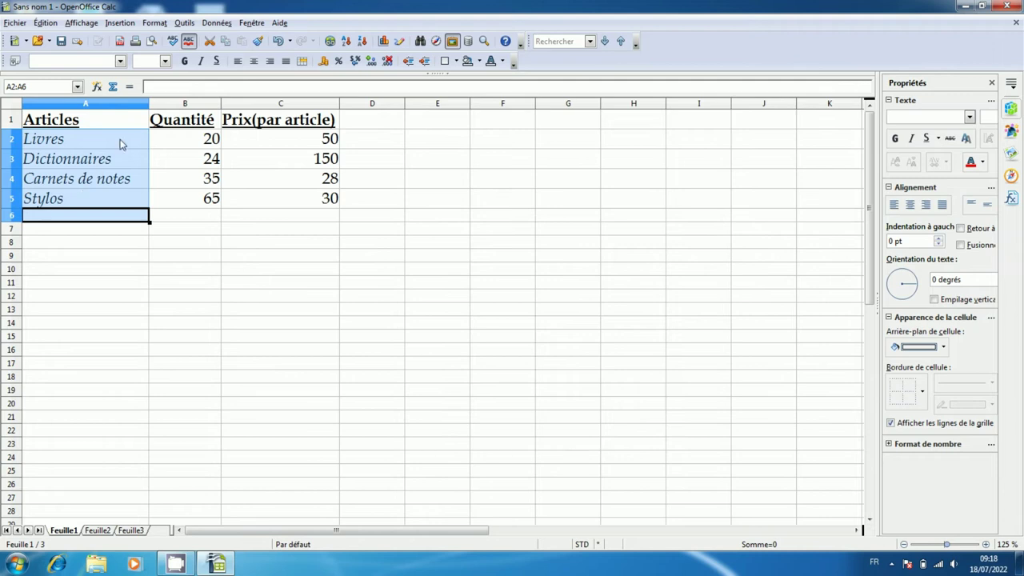
click(253, 62)
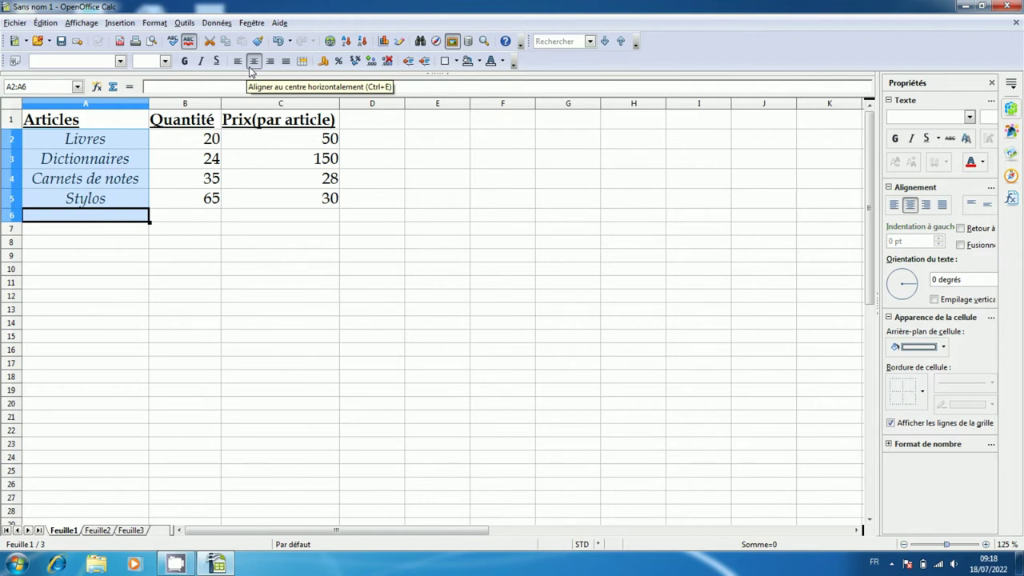
click(201, 218)
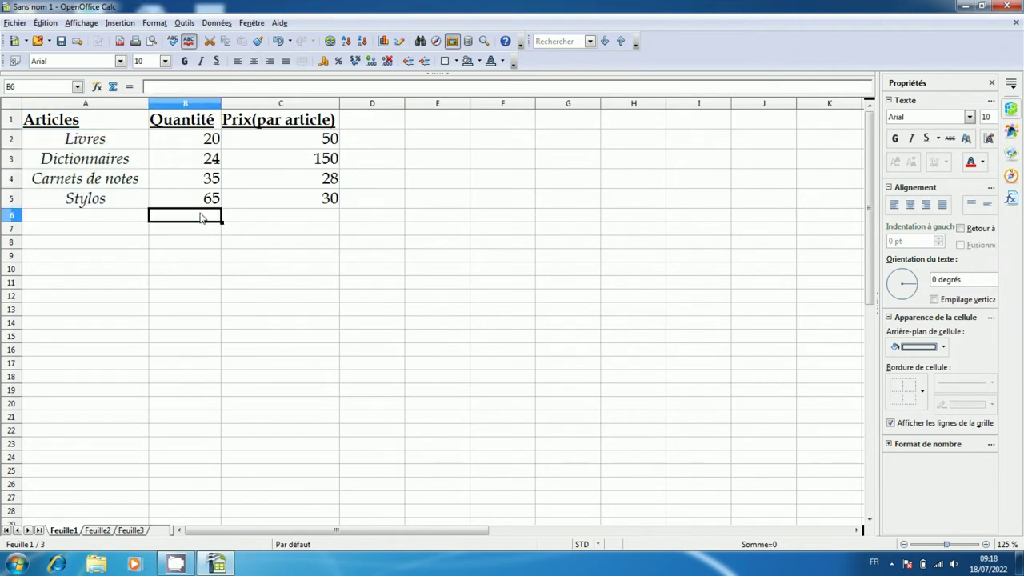
Step: Center the column headings in A1:C1 horizontally
click(53, 121)
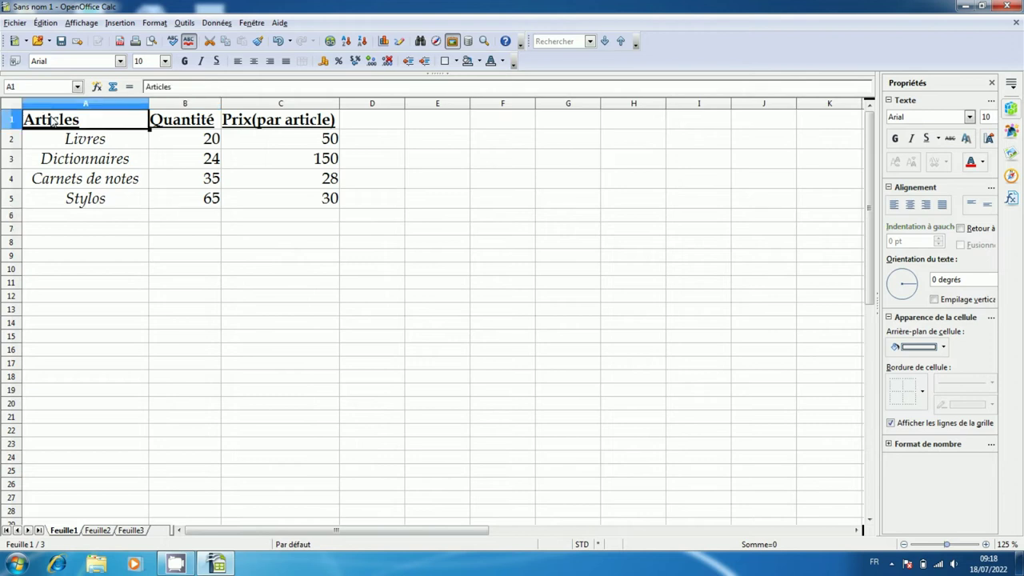
drag(53, 121, 270, 134)
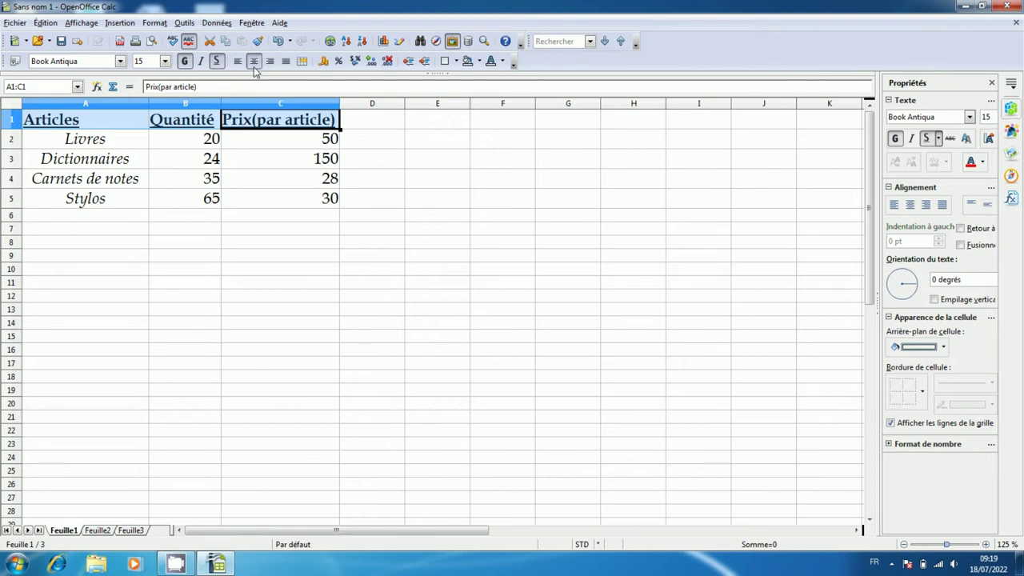
click(254, 70)
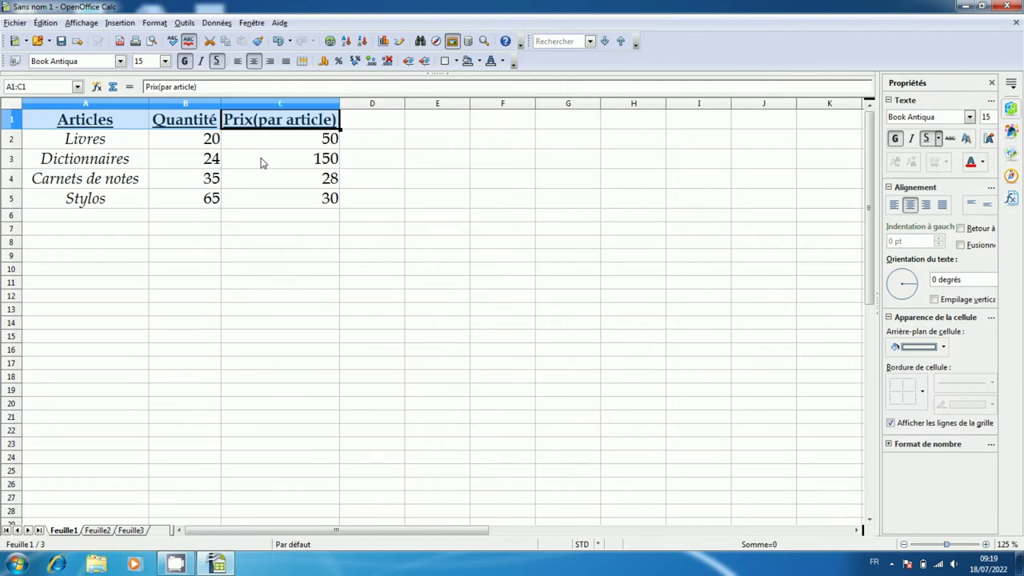
click(244, 231)
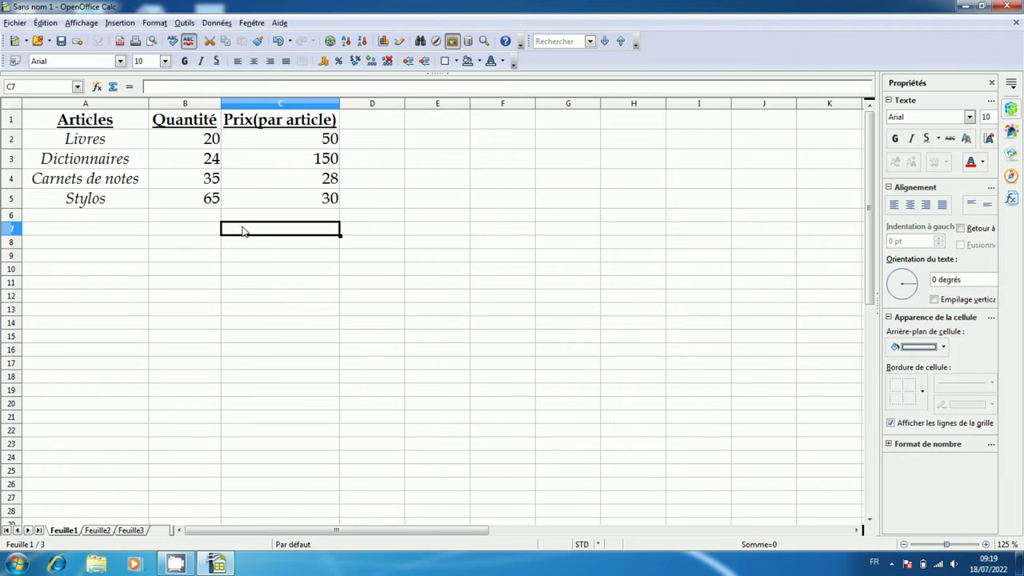
Step: Left-align the quantities in B2:B5
click(194, 141)
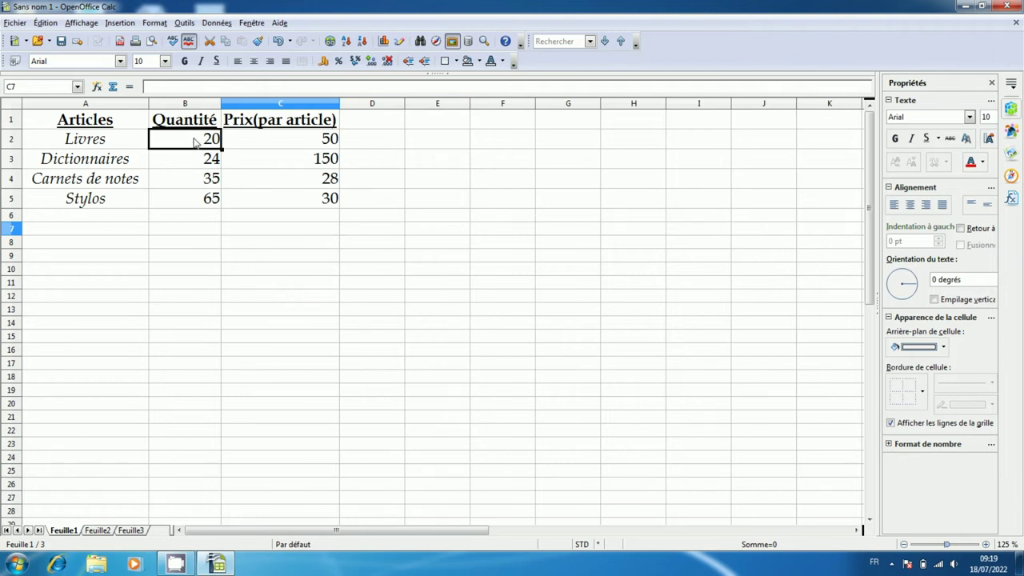
drag(195, 142, 197, 199)
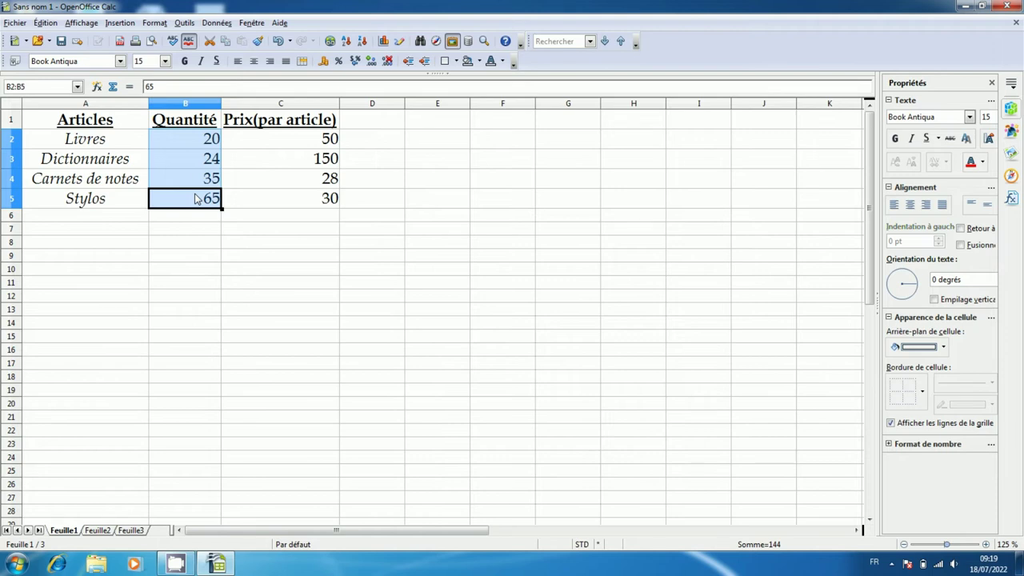
click(238, 62)
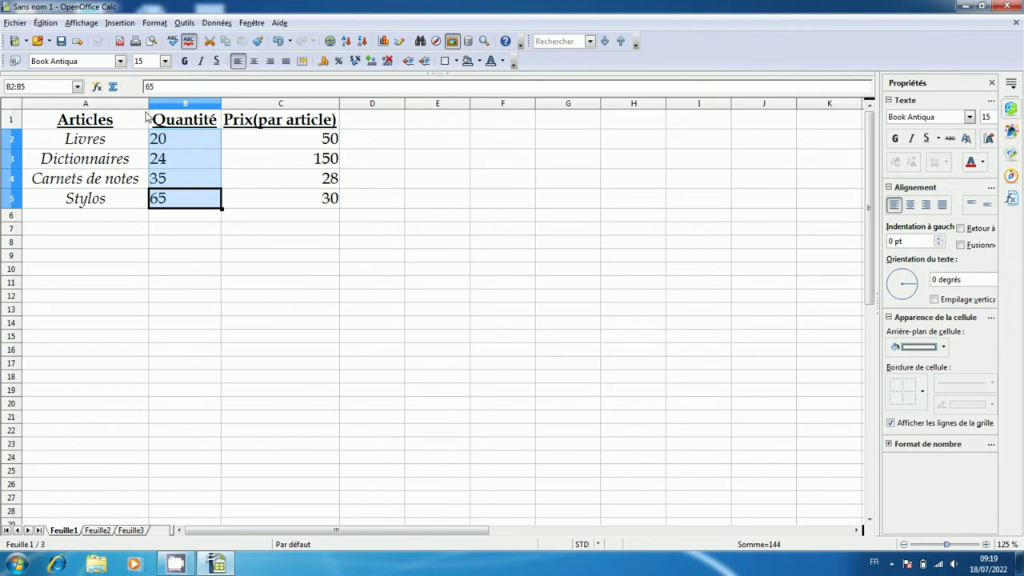
click(242, 148)
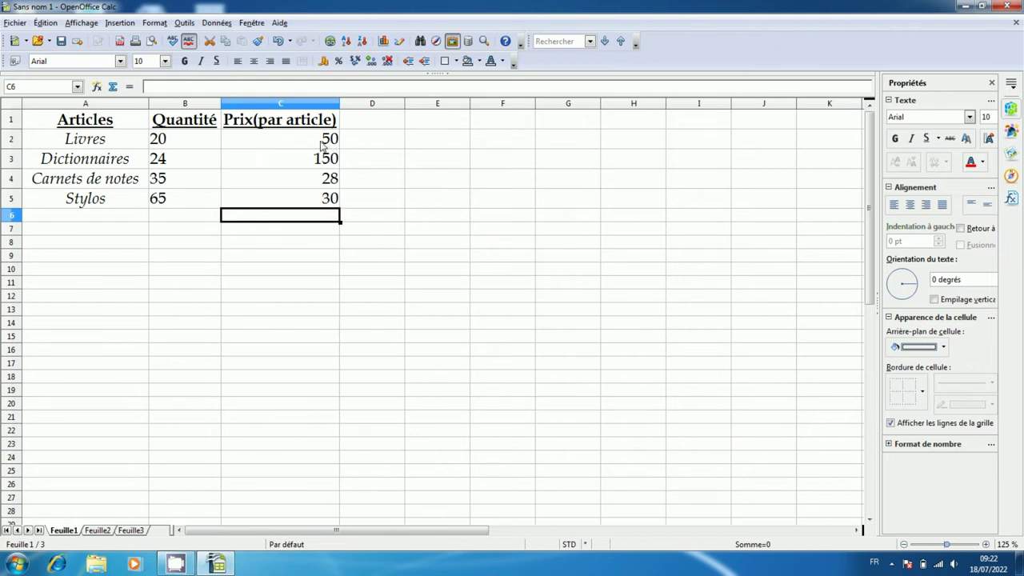
Step: Try the currency and percent formats on the prices in C2:C5, restoring the standard number format after each
drag(322, 144, 323, 202)
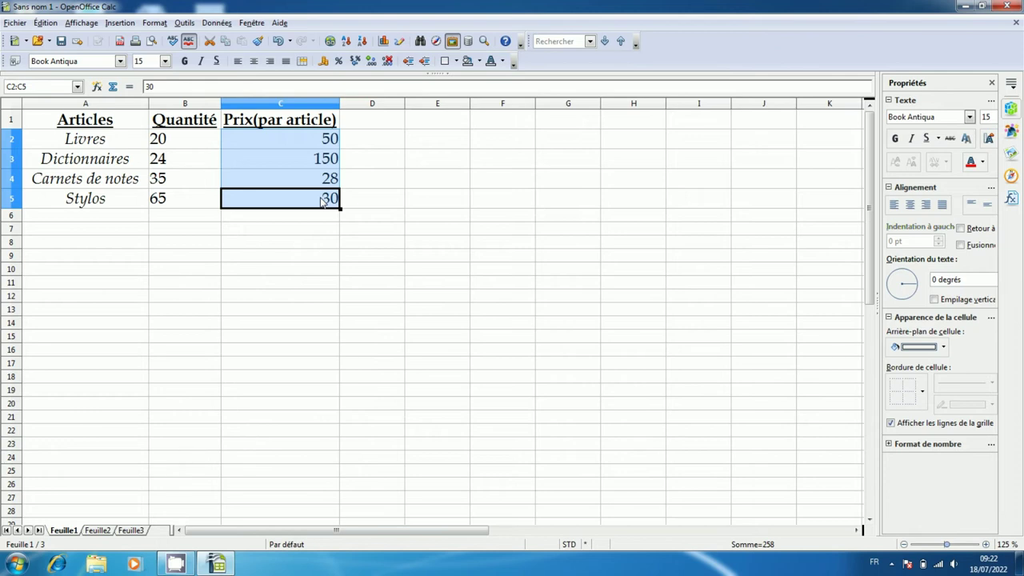
click(324, 64)
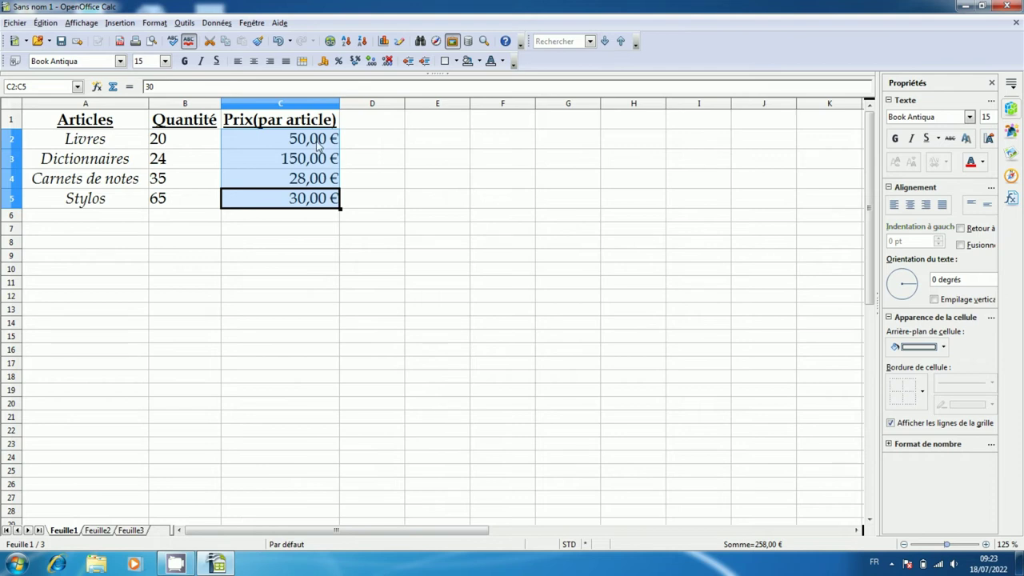
click(353, 62)
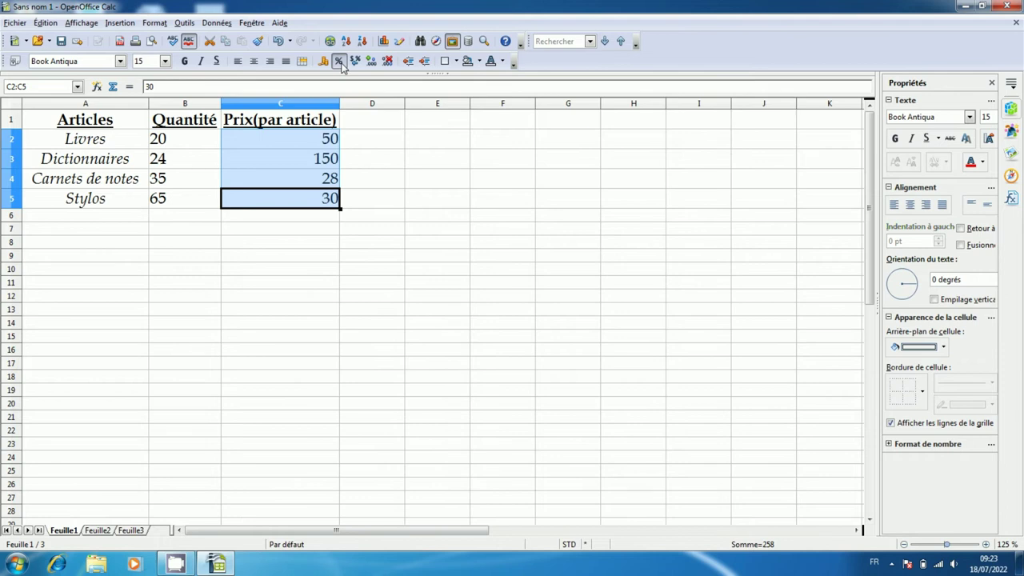
click(339, 61)
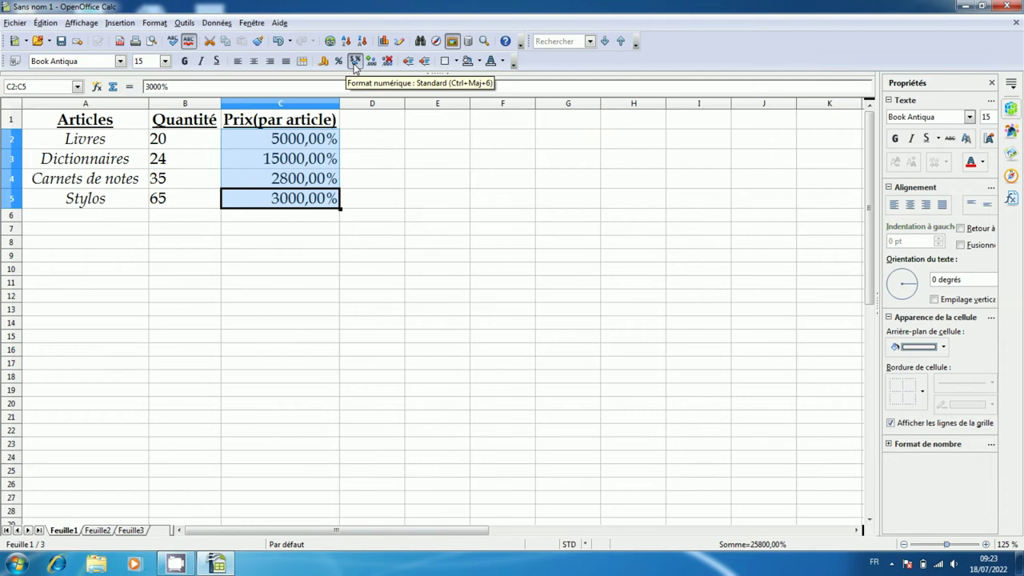
click(355, 62)
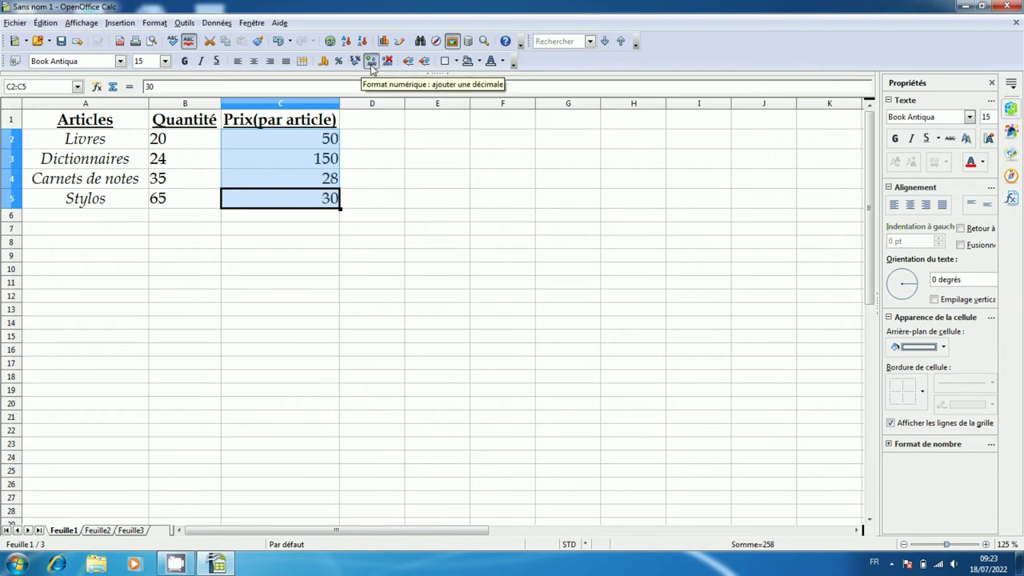
Step: Add two decimal places to the prices in C2:C5, and remove both decimals again
click(371, 64)
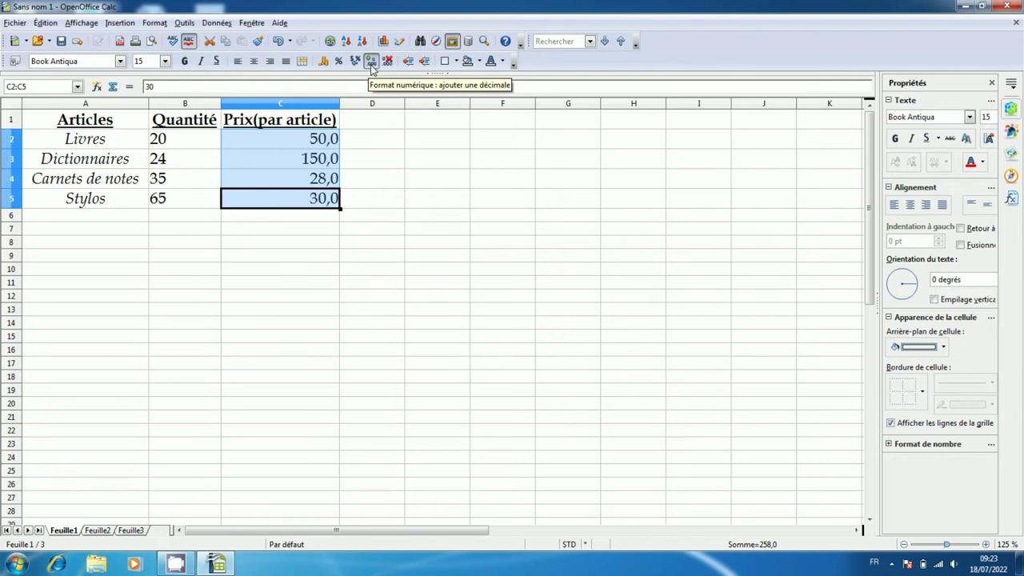
click(371, 64)
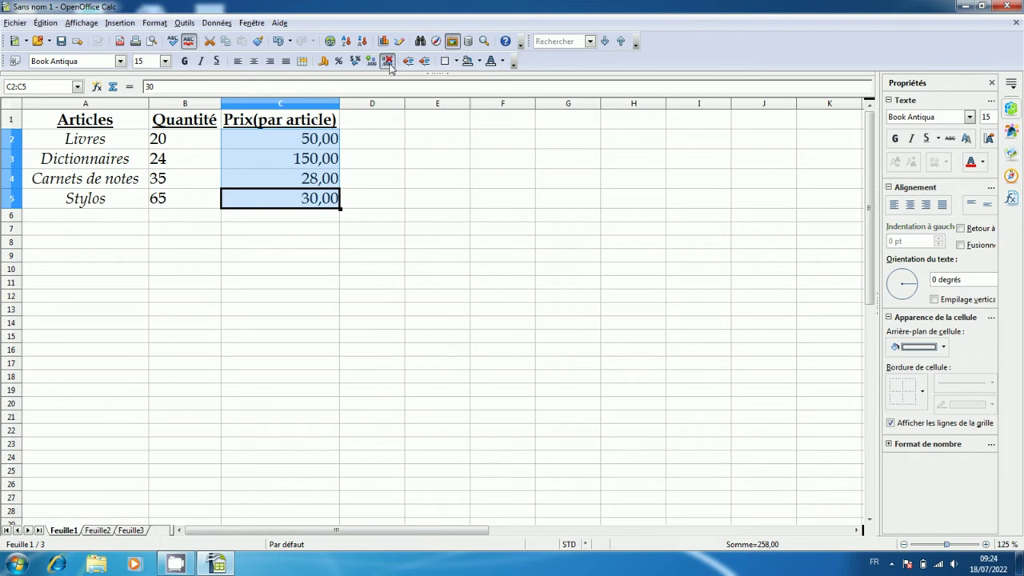
click(388, 62)
click(389, 61)
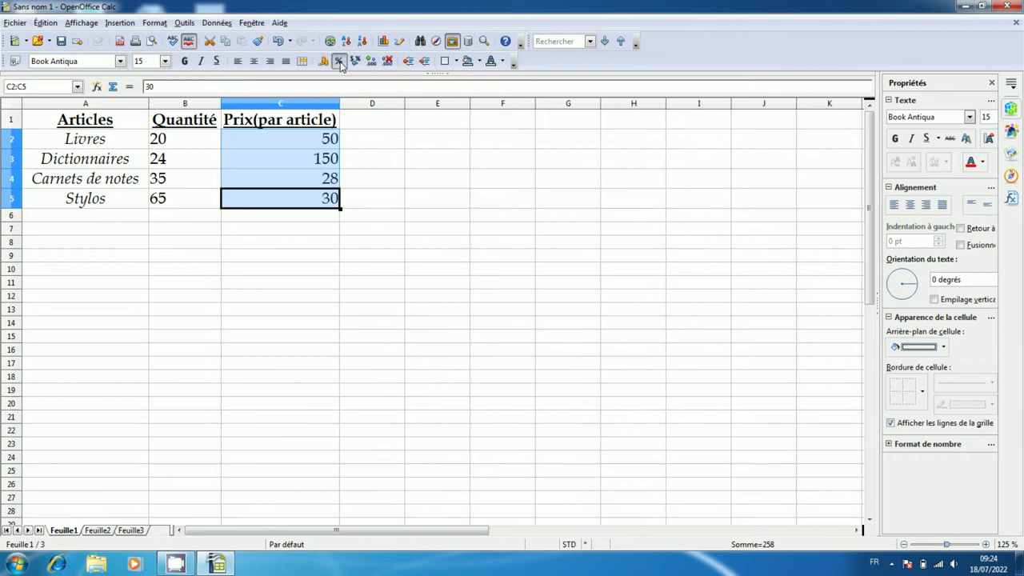
click(375, 186)
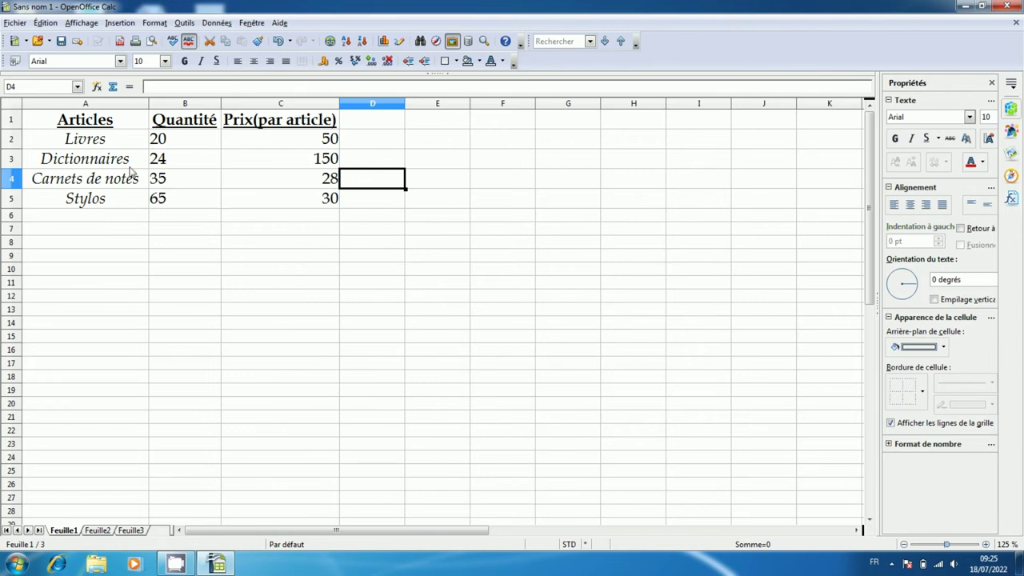
Step: Apply an outer border with inner vertical lines to the range A1:D5
click(52, 120)
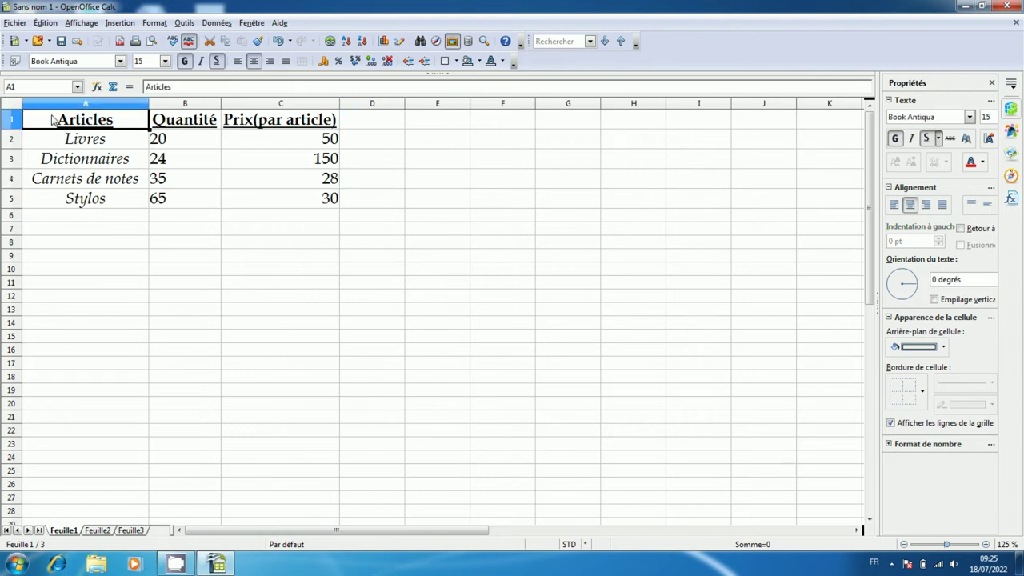
drag(53, 120, 365, 208)
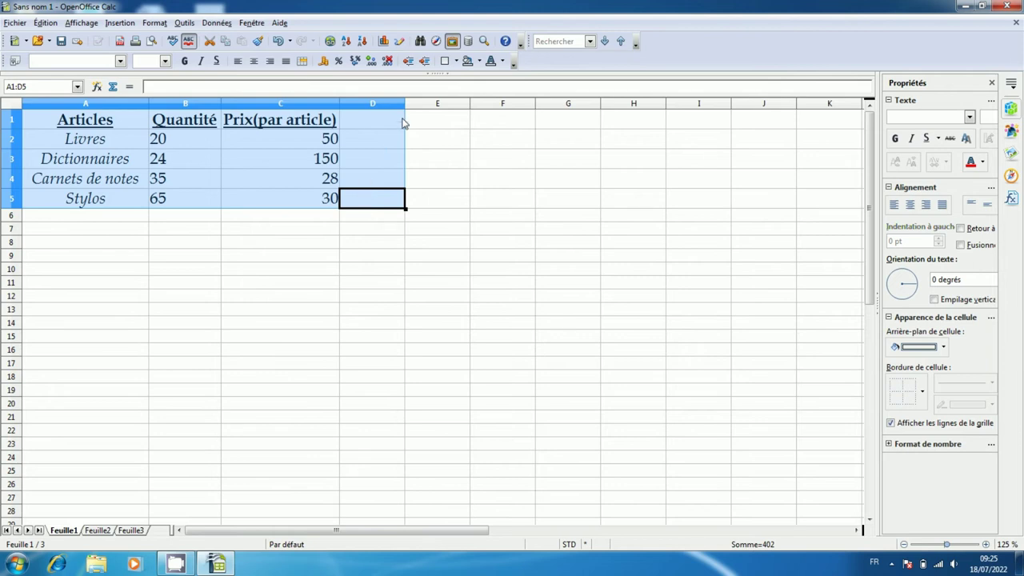
click(456, 62)
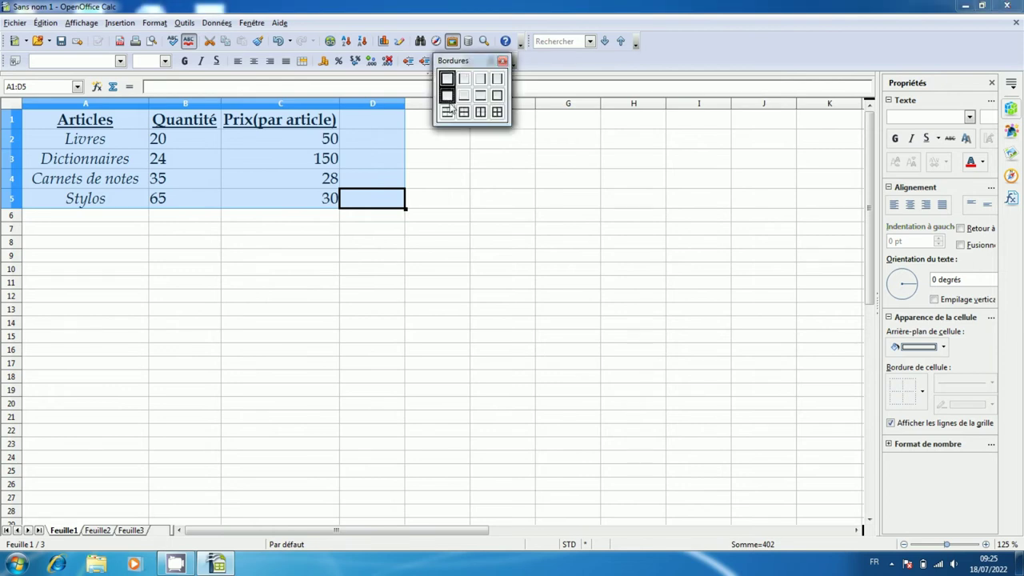
click(465, 81)
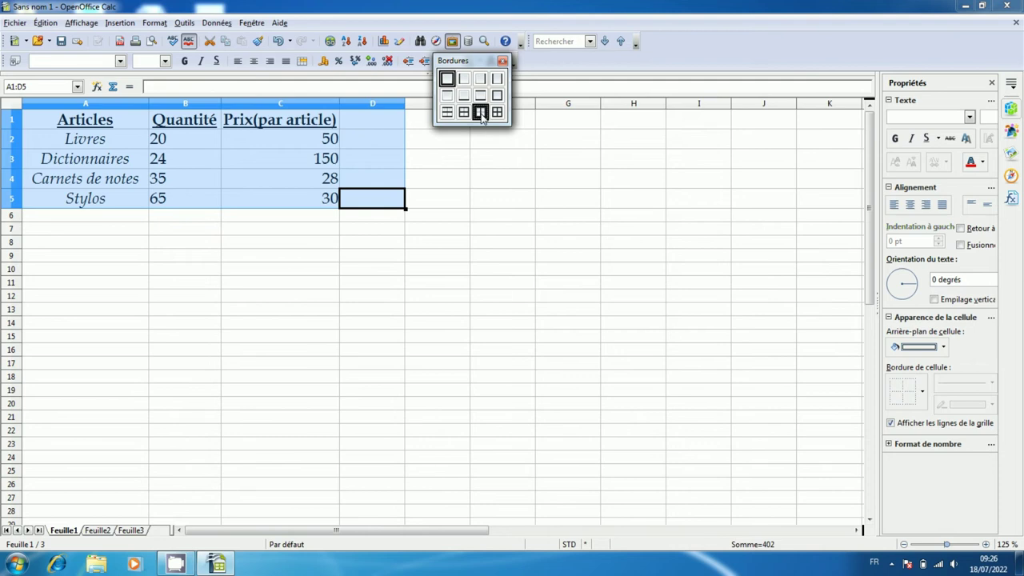
click(481, 114)
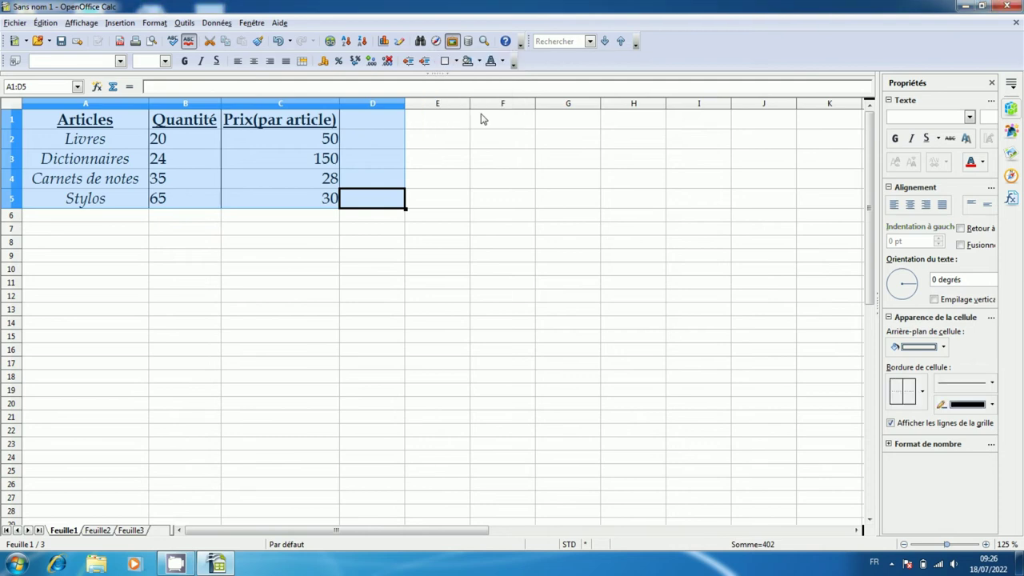
click(242, 230)
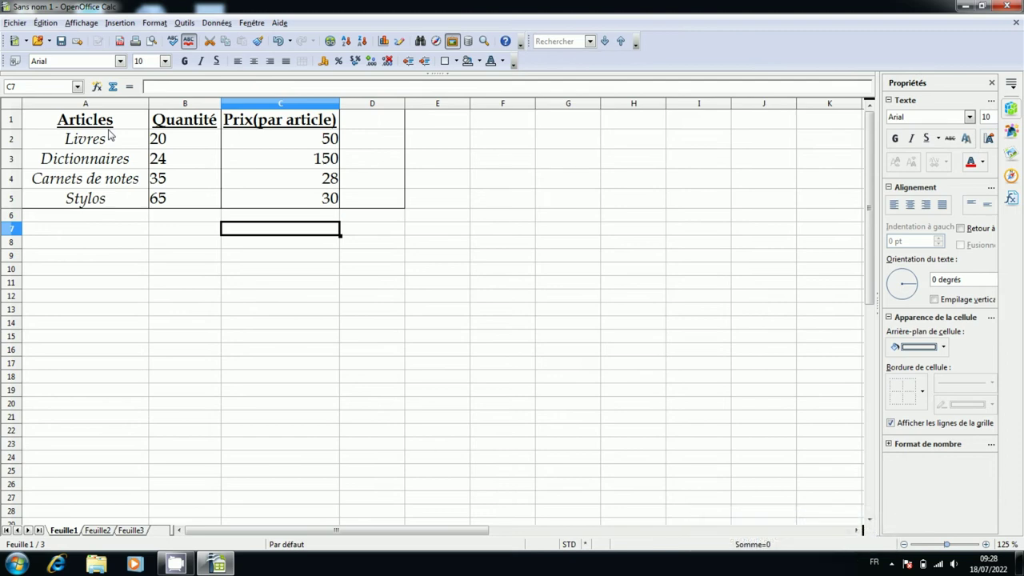
Step: Fill the header cells A1:D1 with a green background colour
click(58, 124)
drag(59, 124, 380, 124)
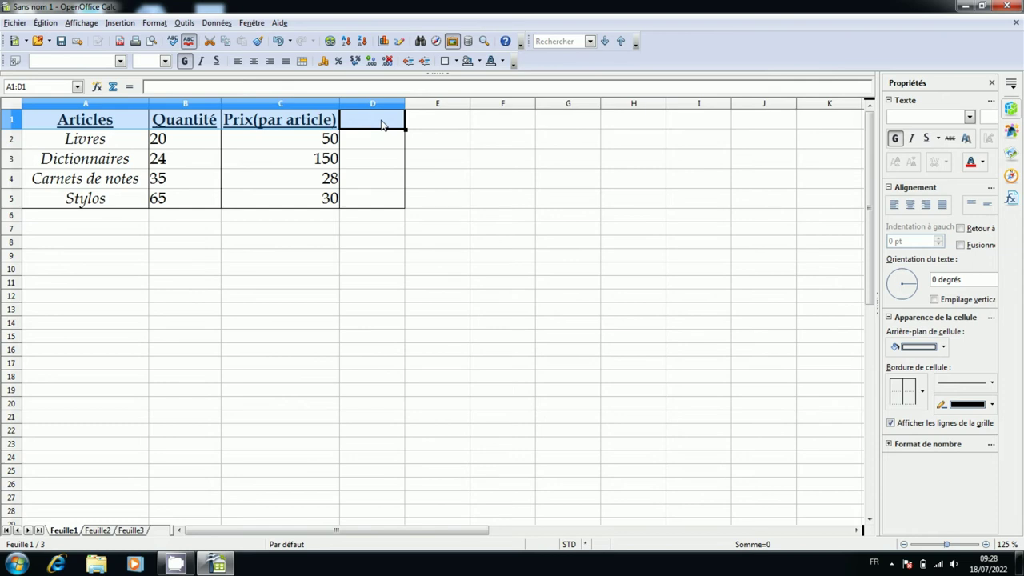
click(478, 62)
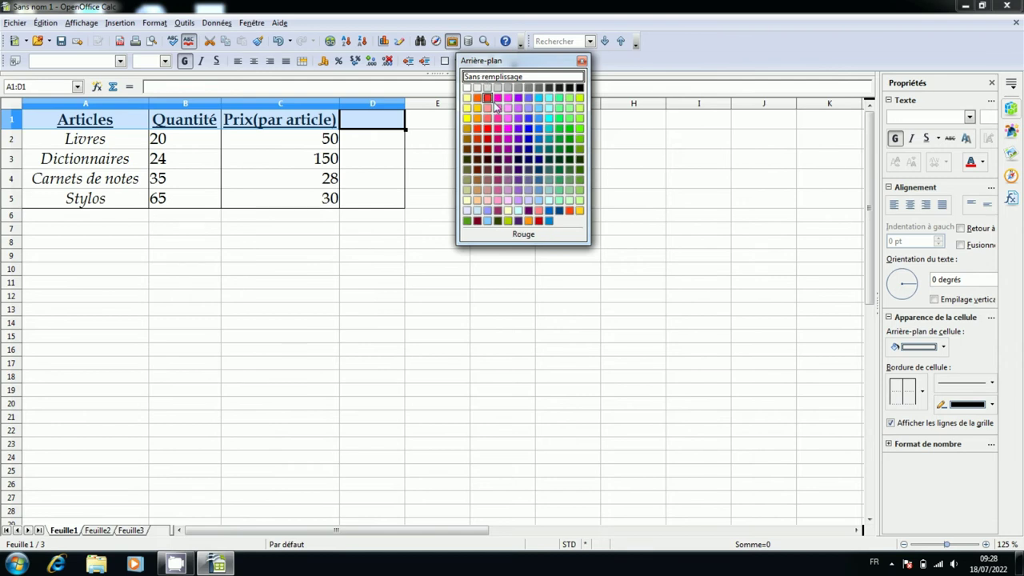
click(567, 129)
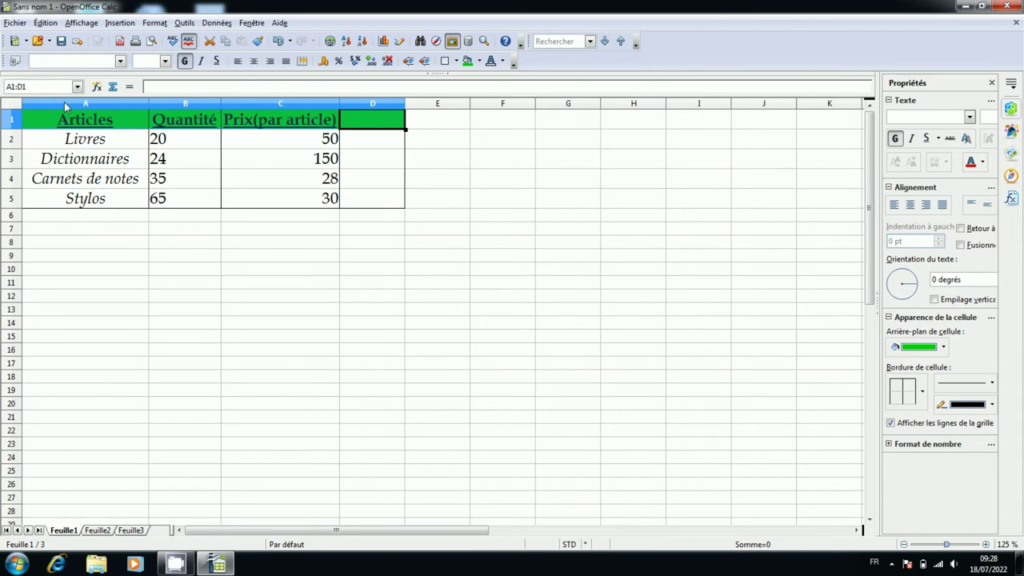
click(438, 233)
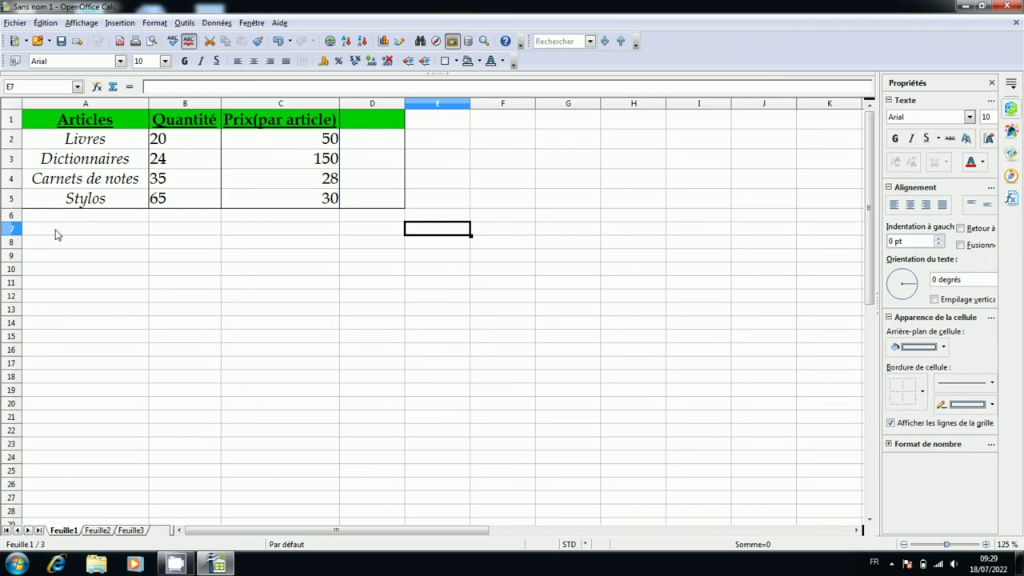
Step: Set the font colour of the article names in A2:A5 to red
click(80, 140)
drag(80, 140, 80, 200)
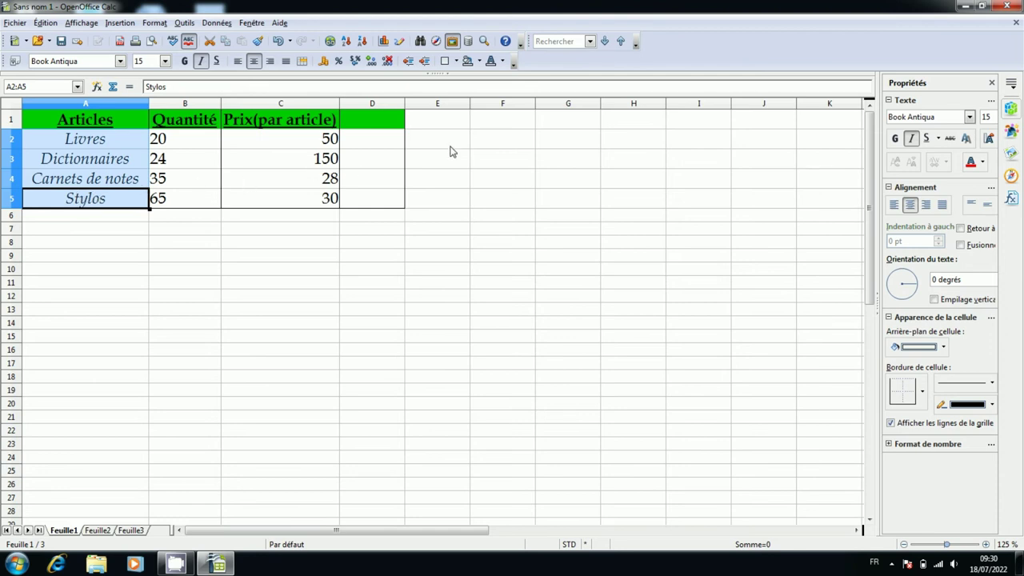
click(502, 63)
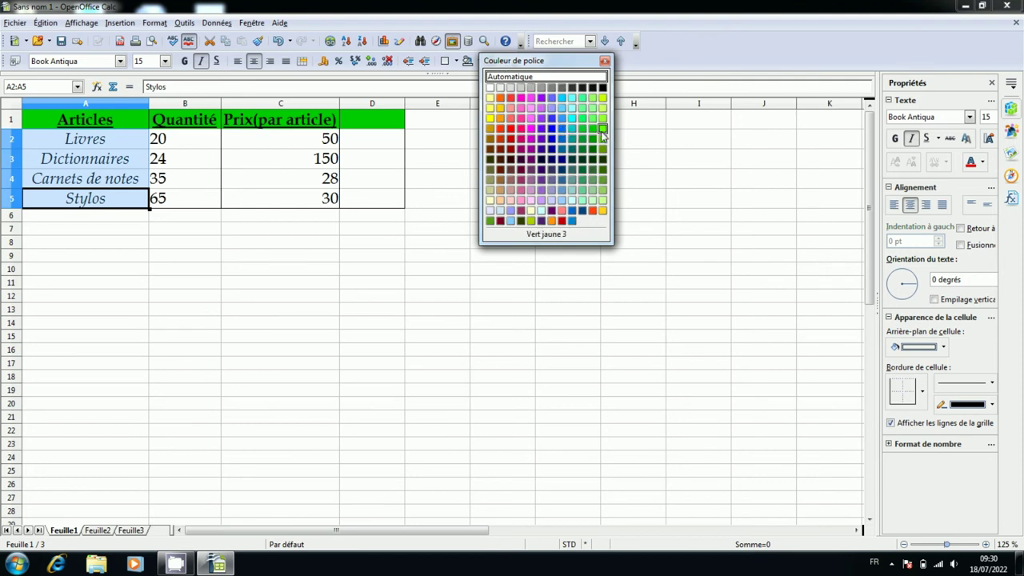
click(509, 129)
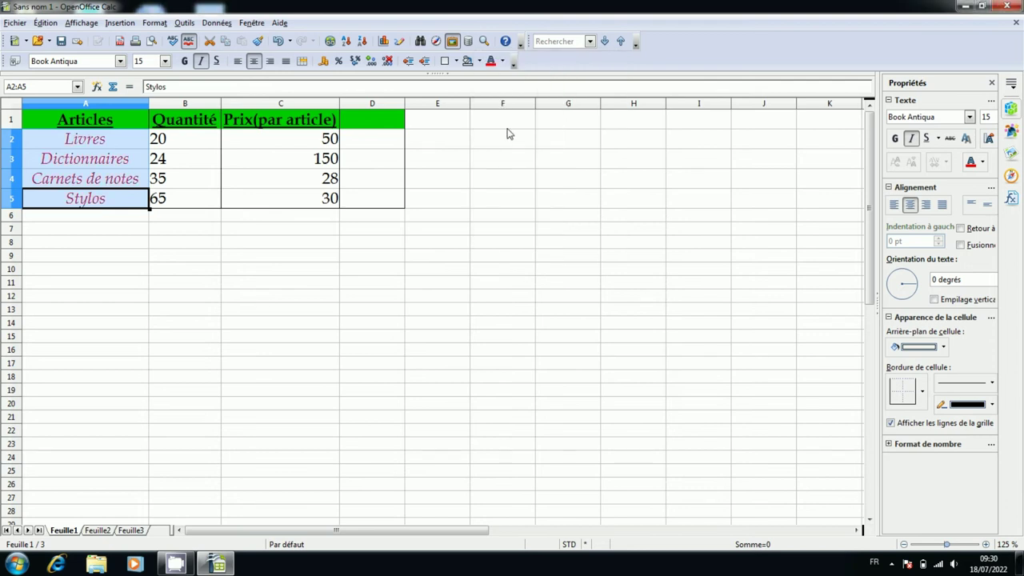
click(384, 258)
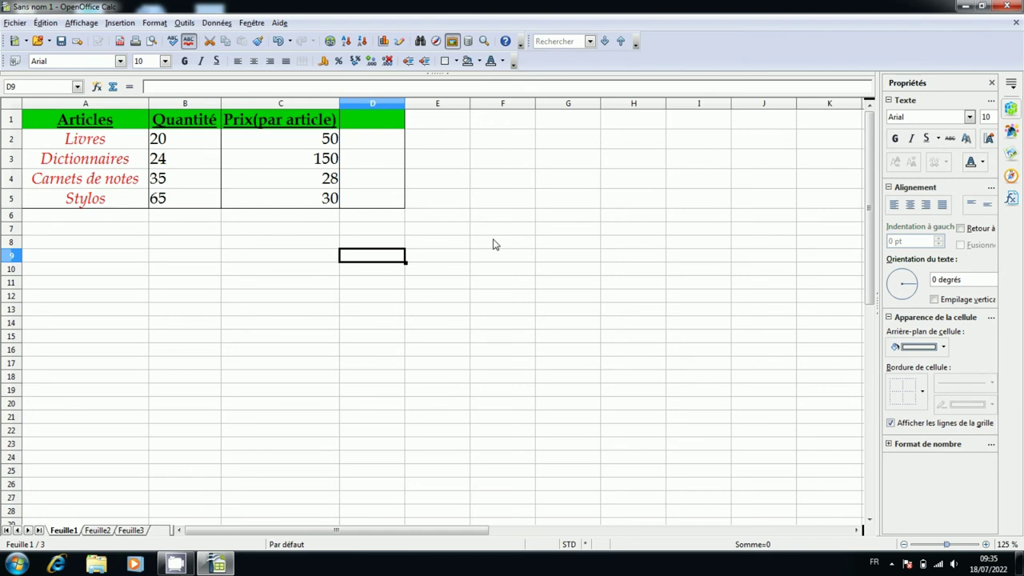
Step: Enter the column heading "Total" in cell D1
click(361, 125)
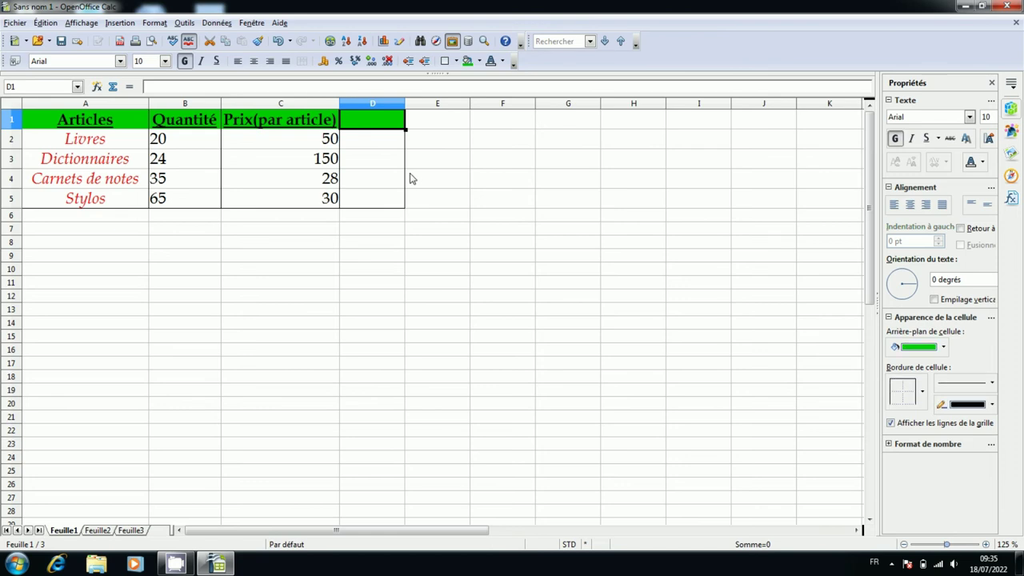
text(To)
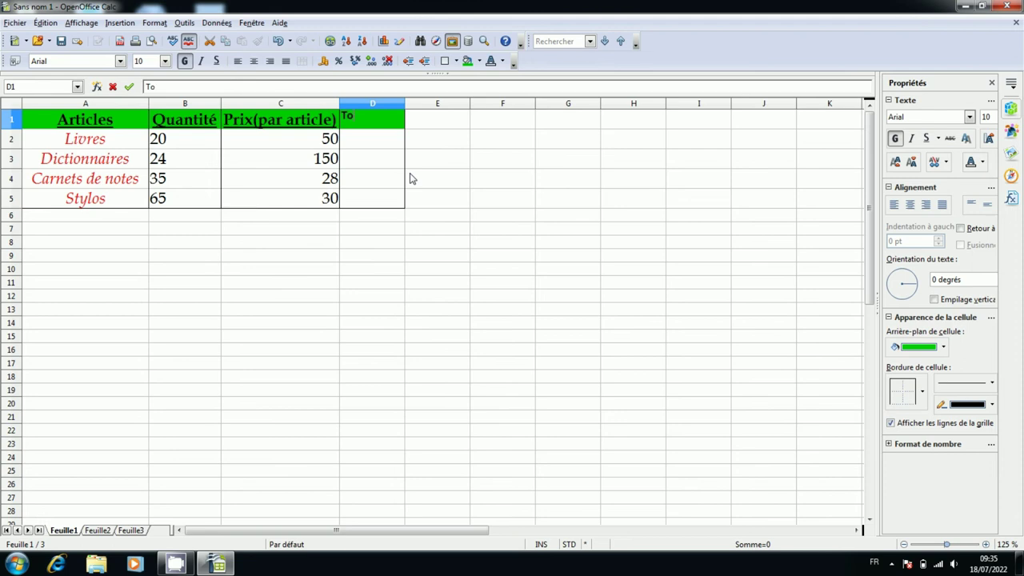
text(ta)
key(Return)
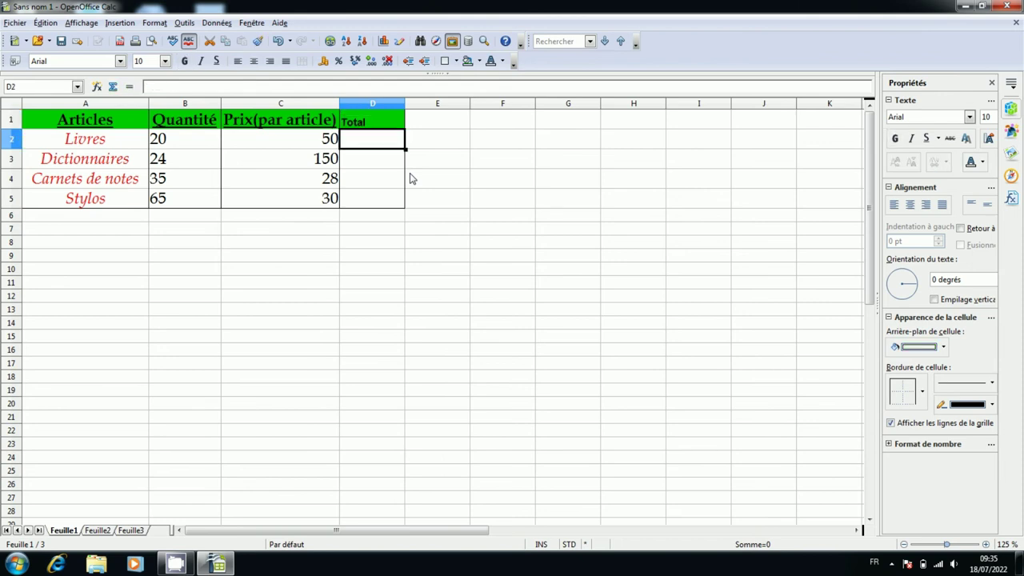
Step: Set the font size of the Total heading in D1 to 15
click(365, 127)
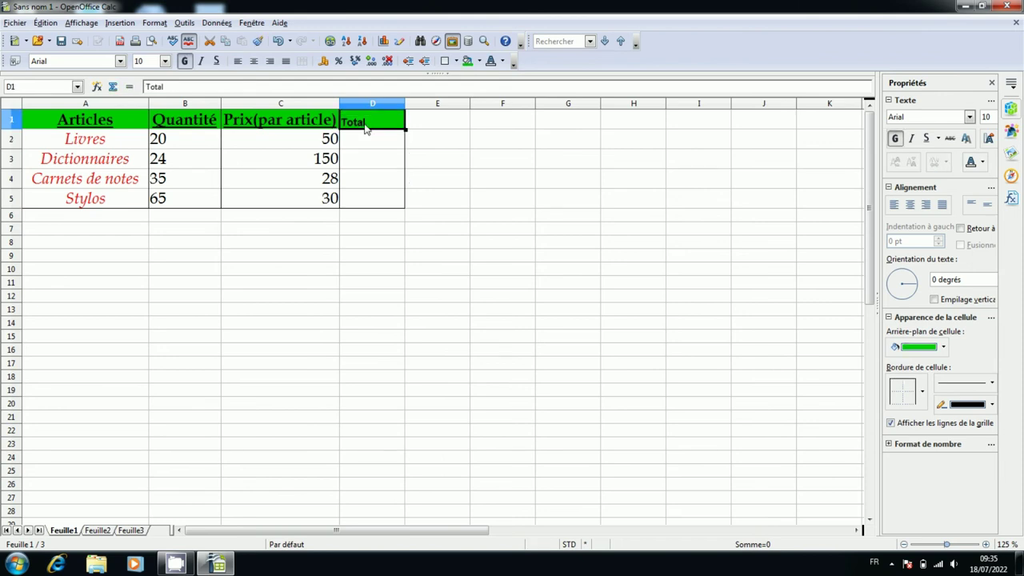
click(165, 63)
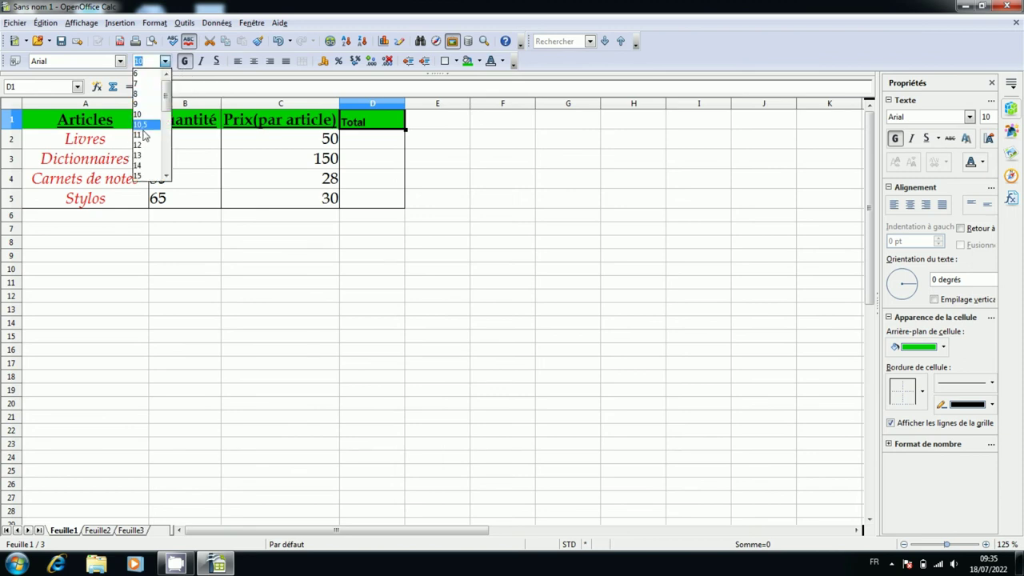
click(137, 175)
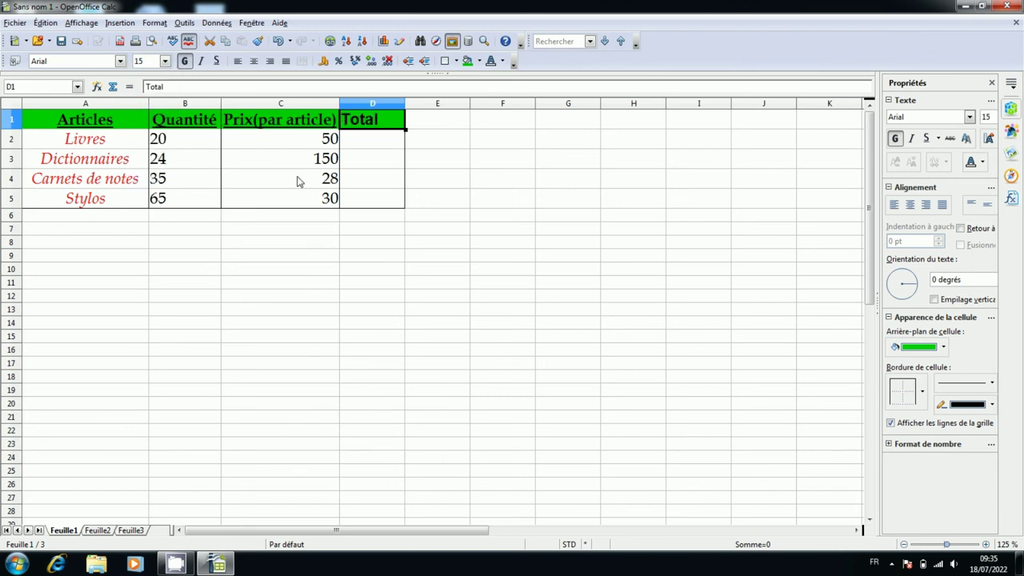
Step: Calculate the Livres total in D2 with the formula =PRODUIT(B2:C2)
click(390, 149)
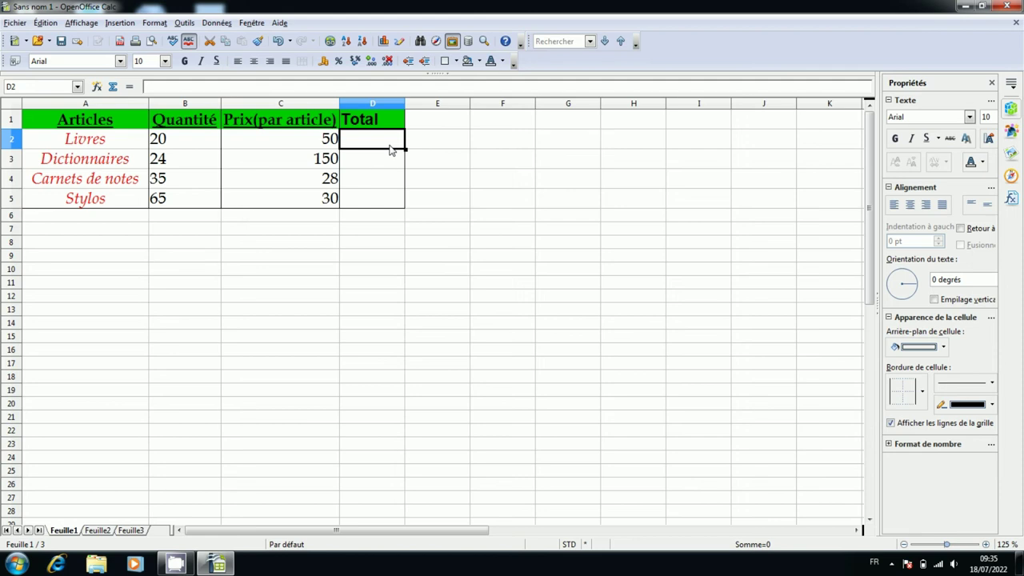
text(=)
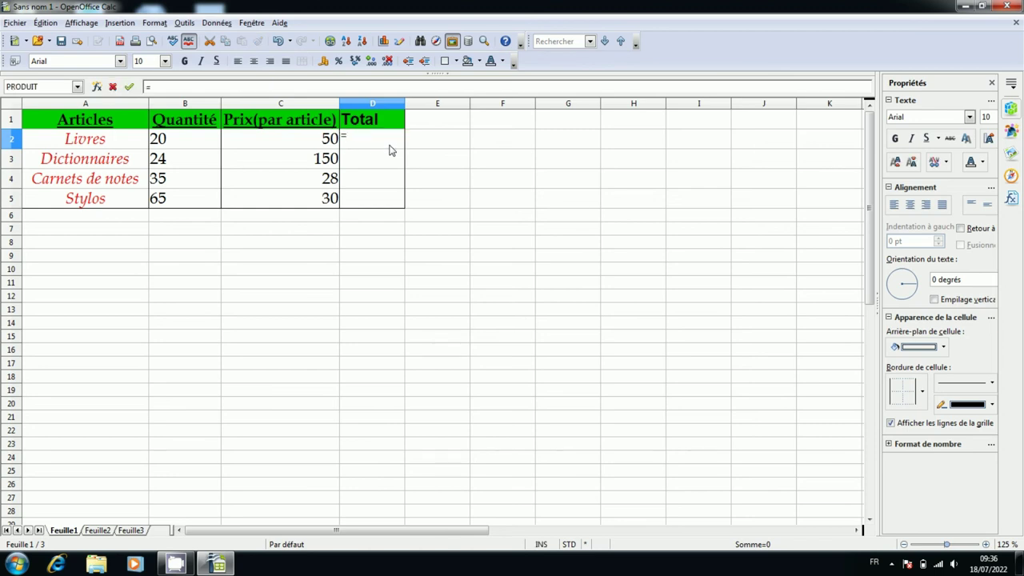
text(p)
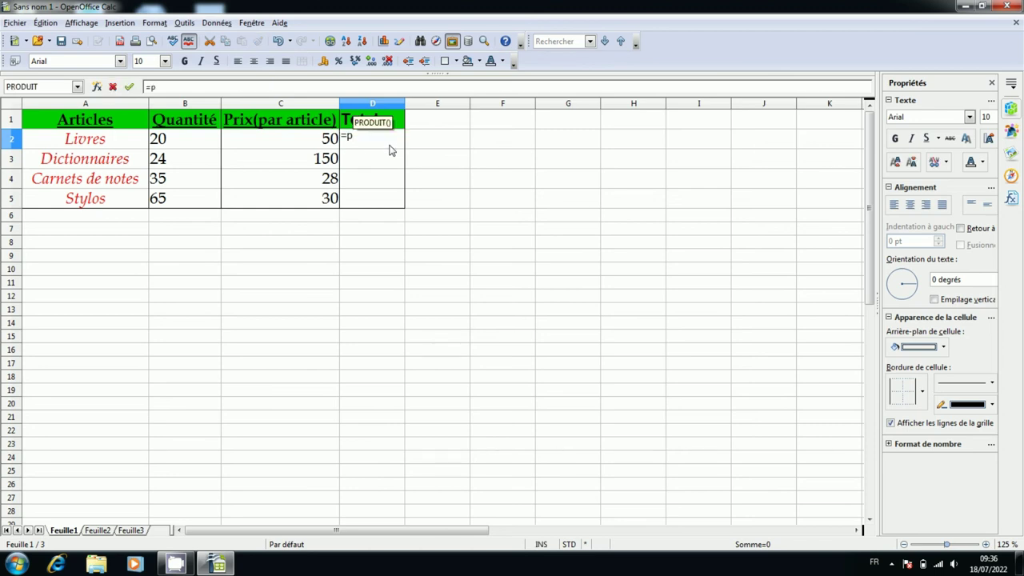
text(ro)
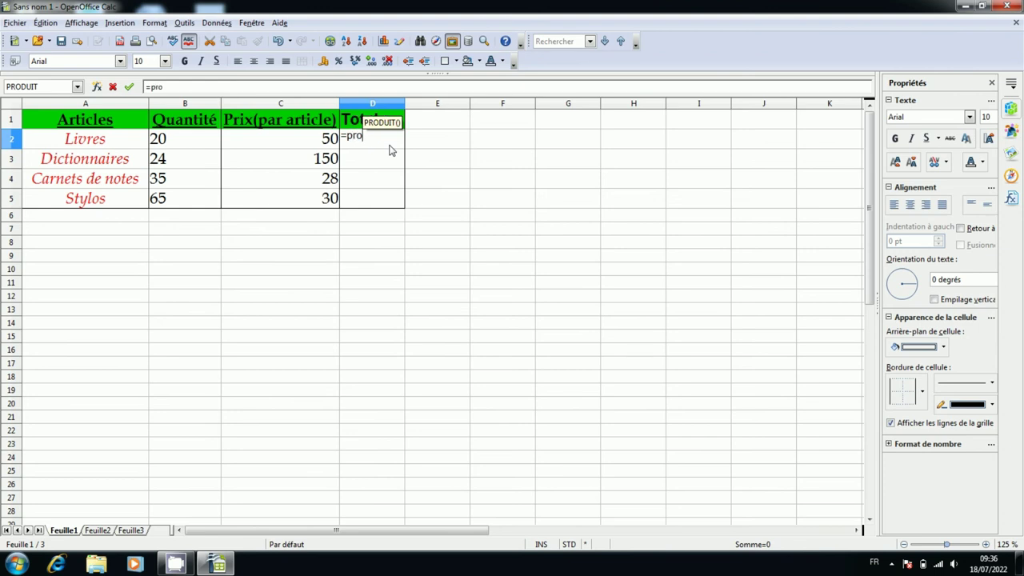
text(dui)
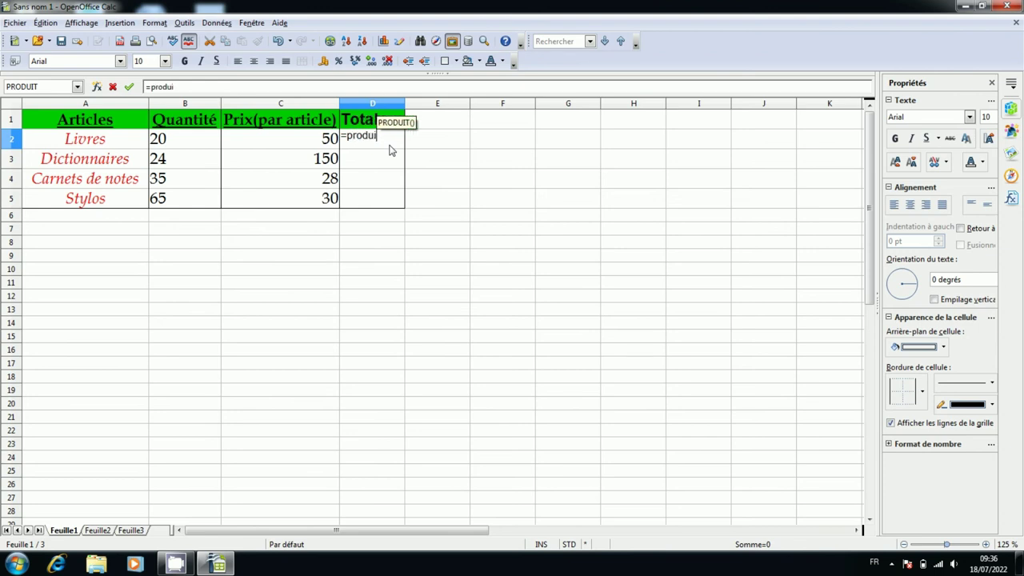
text(t()
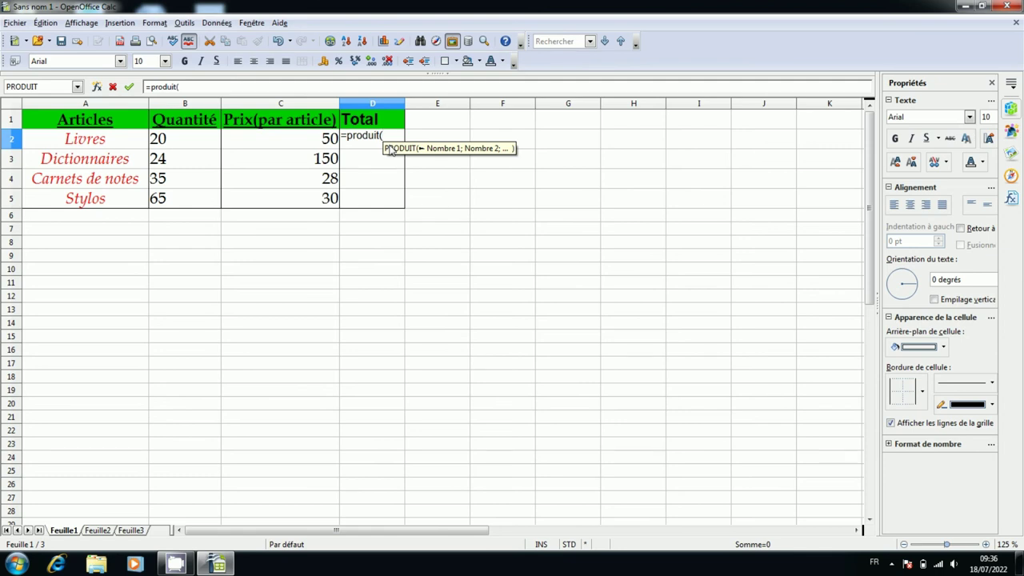
click(182, 144)
drag(183, 144, 250, 145)
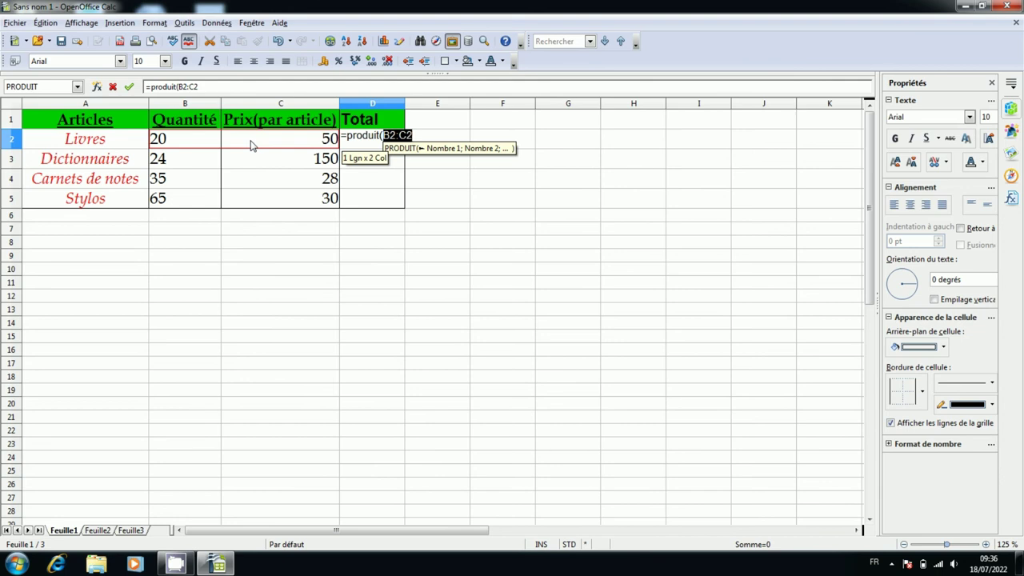
text(=)
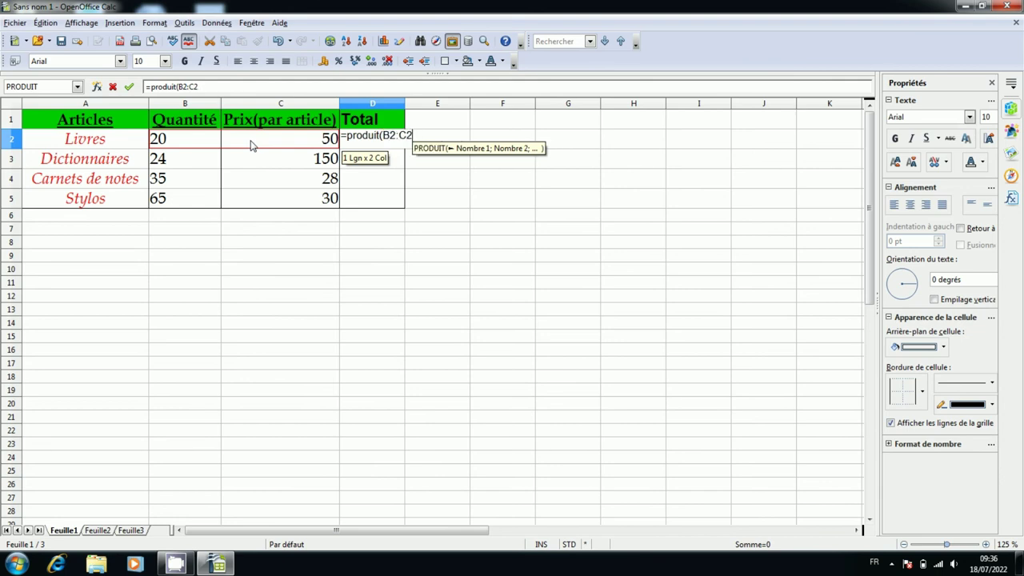
text())
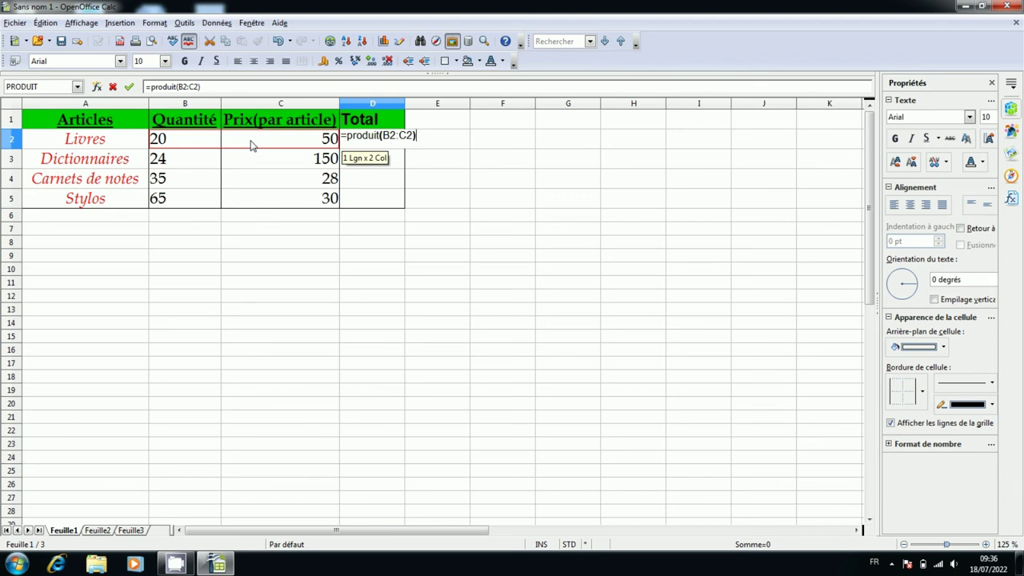
key(Return)
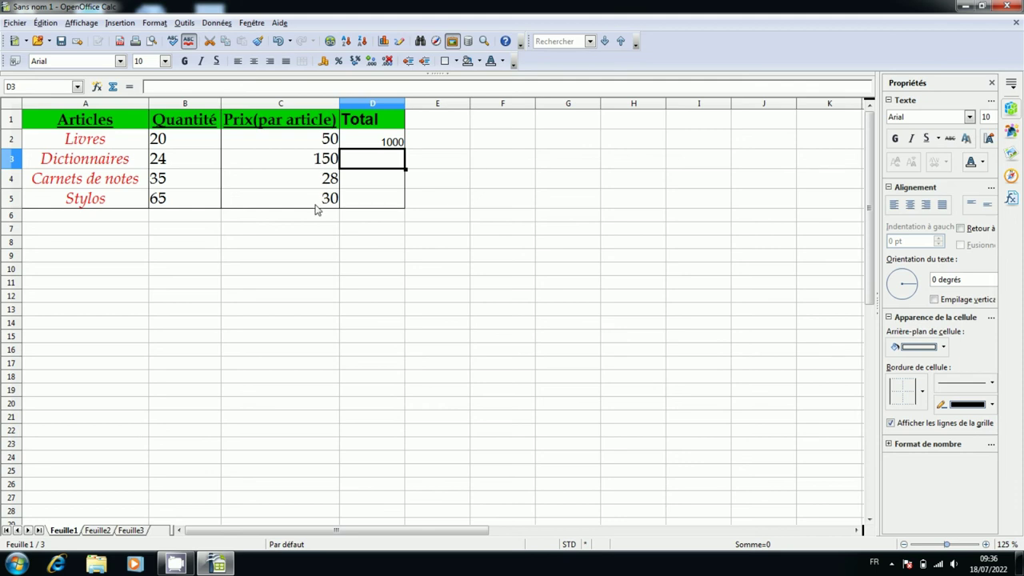
Step: Copy the PRODUIT formula from D2 down through D5 for the remaining articles
click(376, 144)
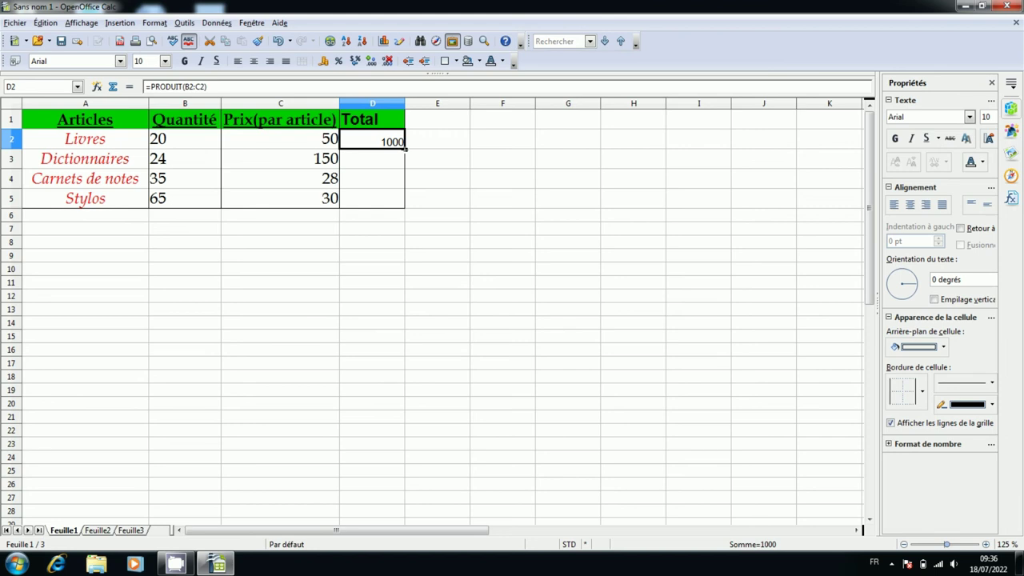
drag(405, 148, 406, 207)
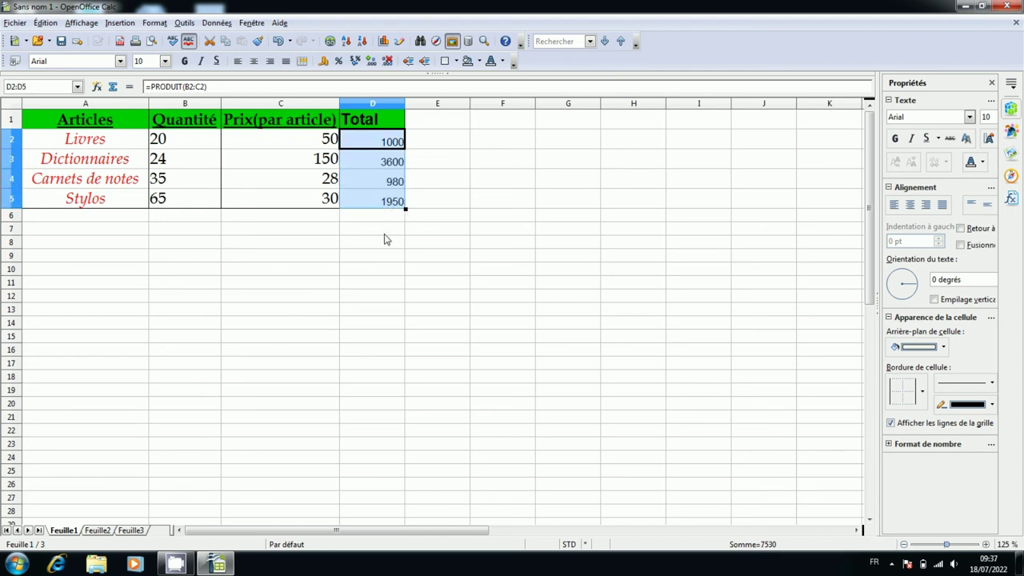
click(384, 234)
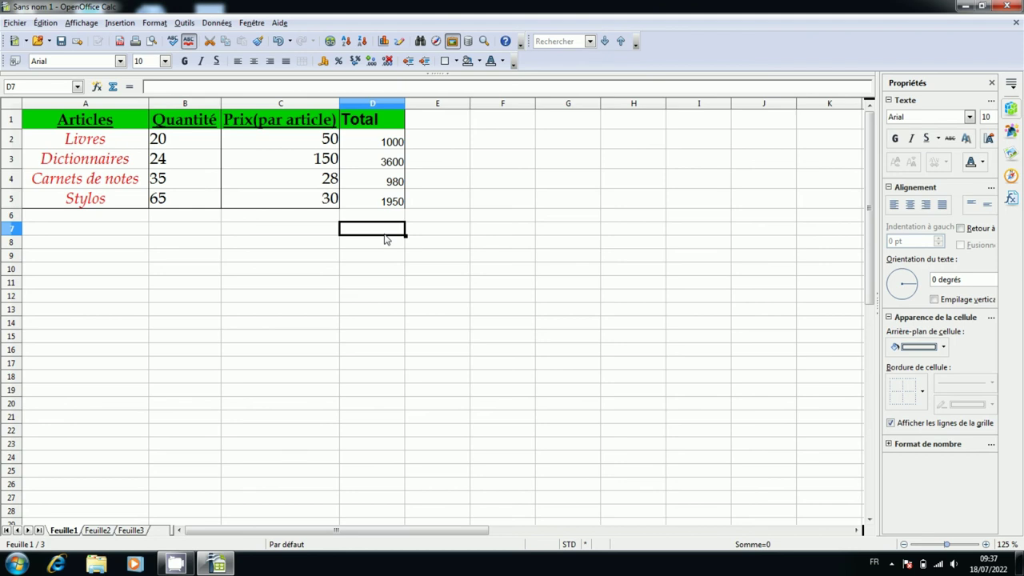
Step: Enter the row label "Total Articles" in cell A6
click(99, 220)
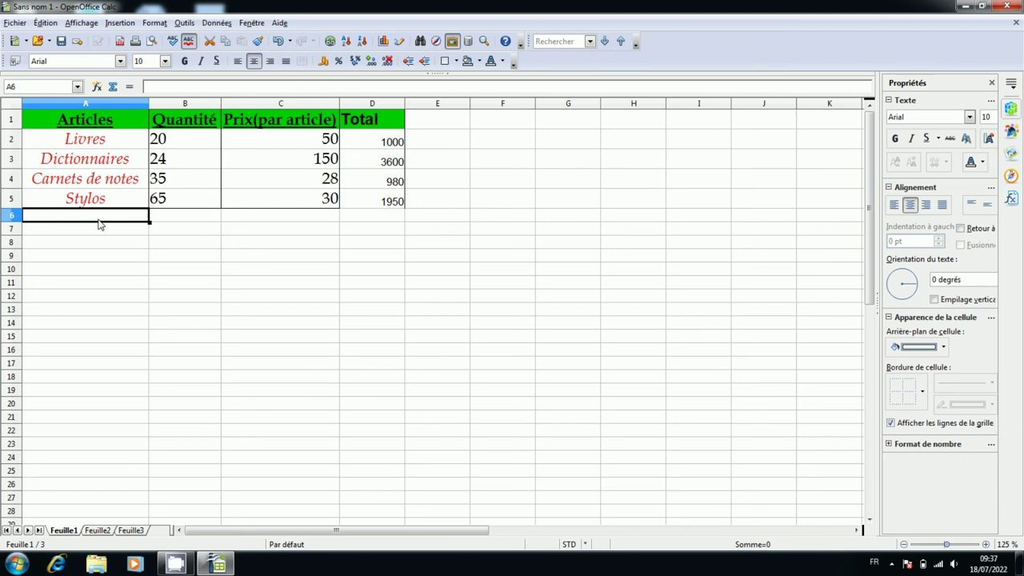
text(To)
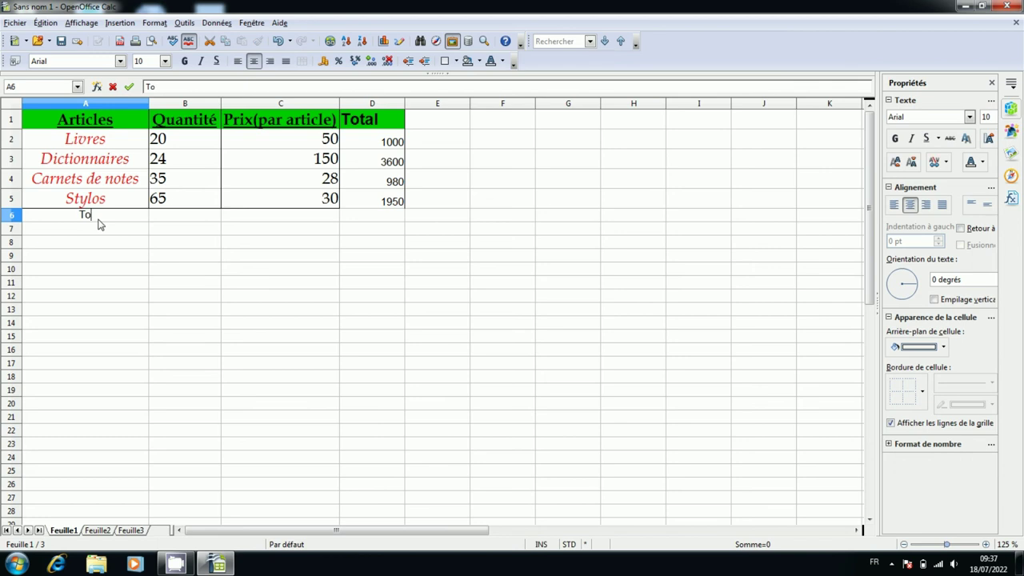
text(tal Articles)
key(Tab)
Step: Add up the article quantities in B6 with the formula =SOMME(B2:B5)
text(=so)
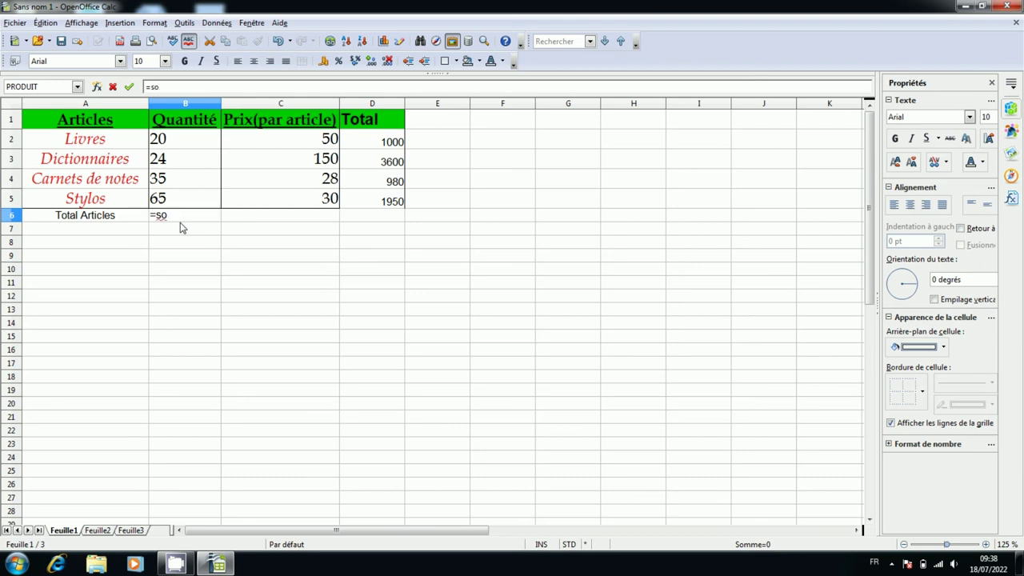
text(mme)
text(()
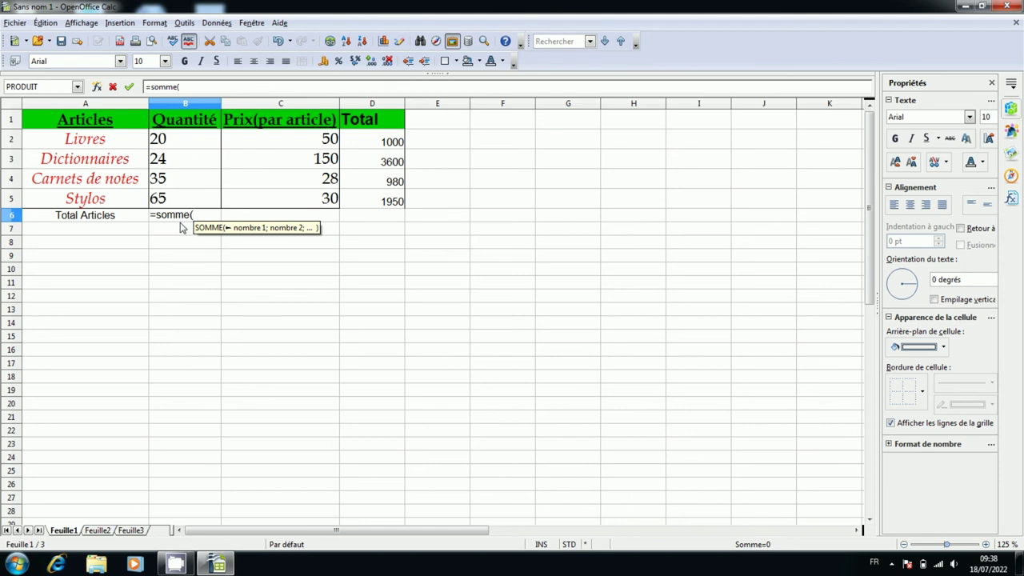
click(196, 145)
drag(197, 145, 191, 197)
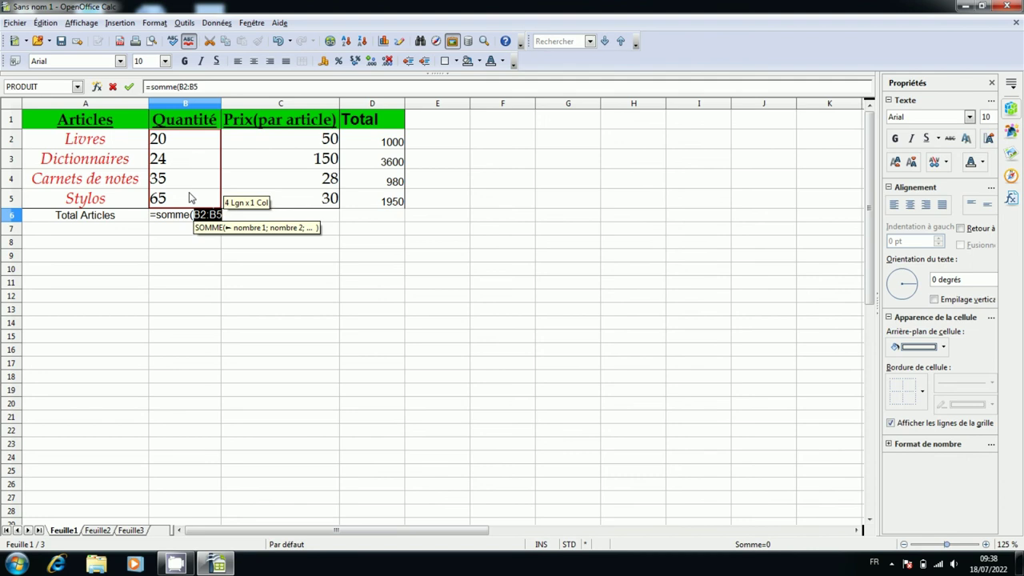
text())
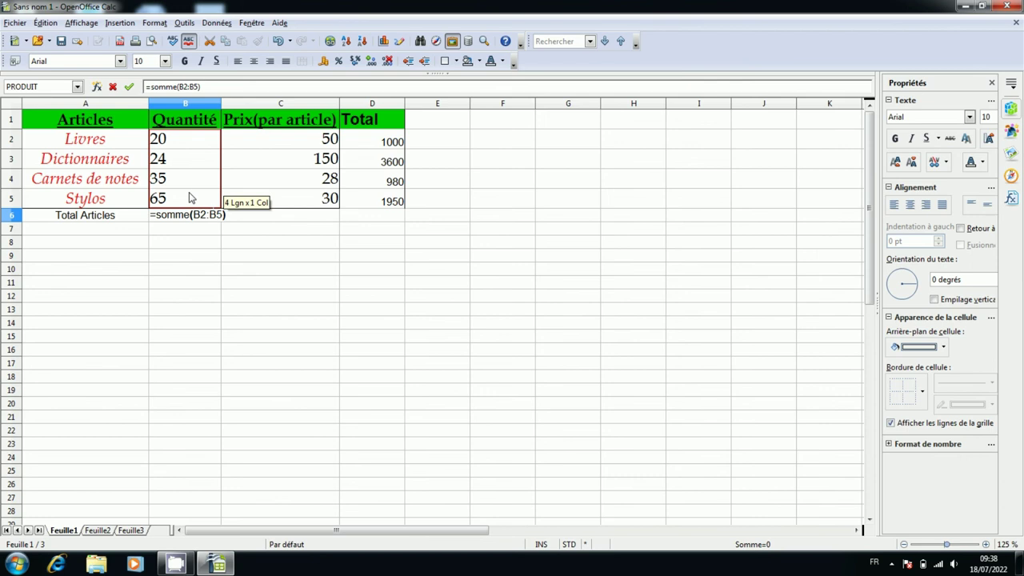
key(Return)
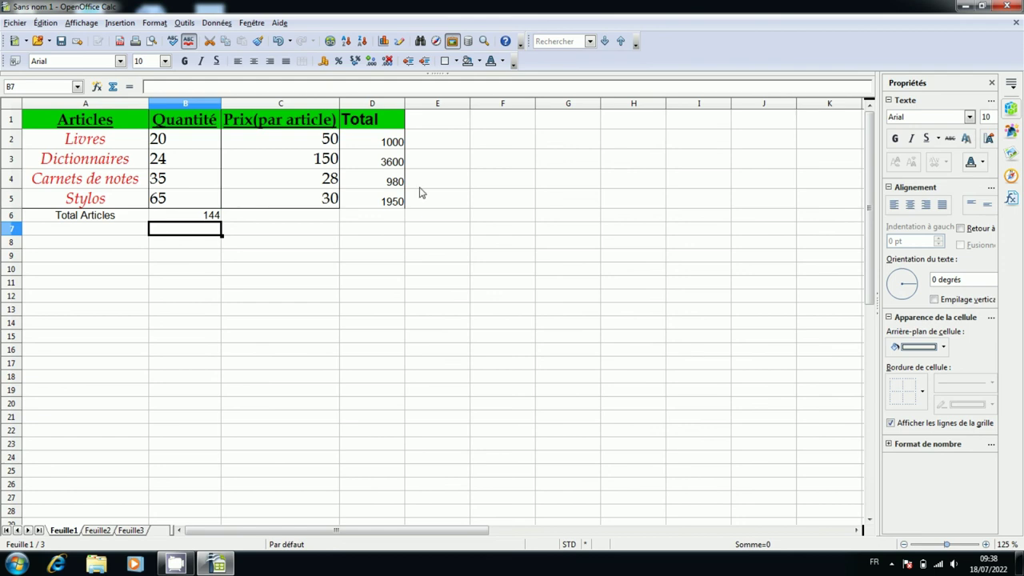
Step: Enter the column heading "Division" in cell E1
click(448, 127)
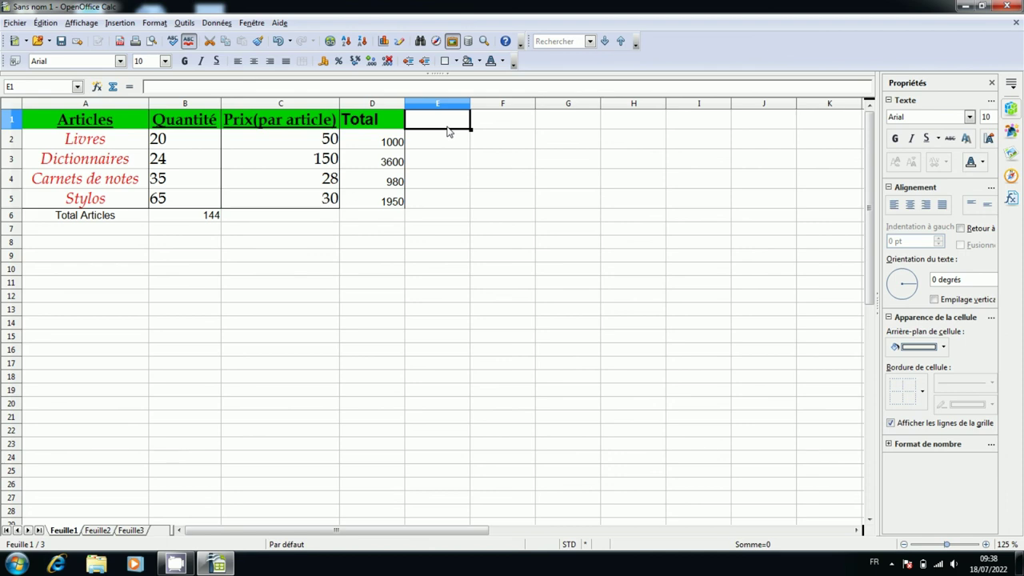
text(Division)
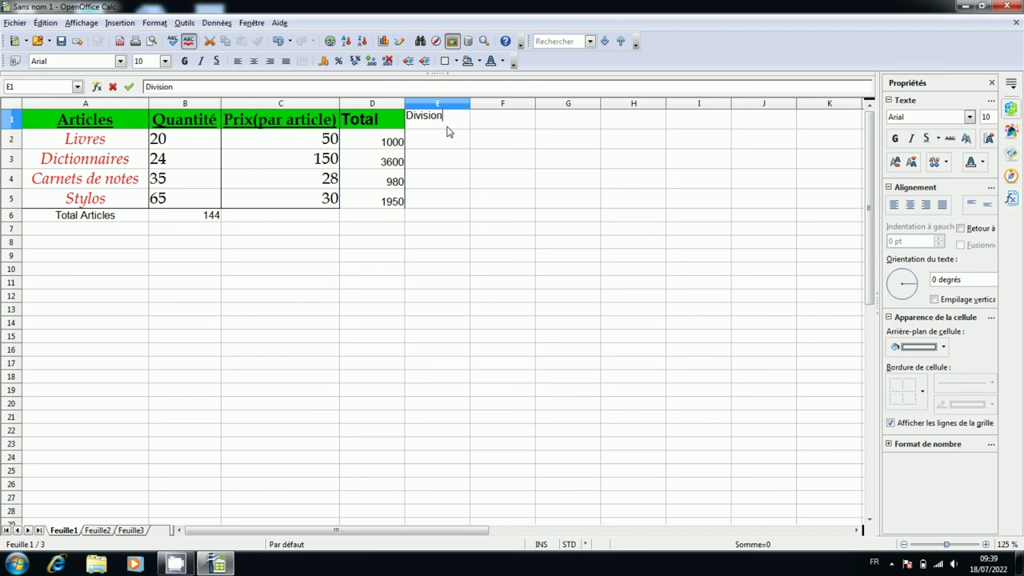
key(Return)
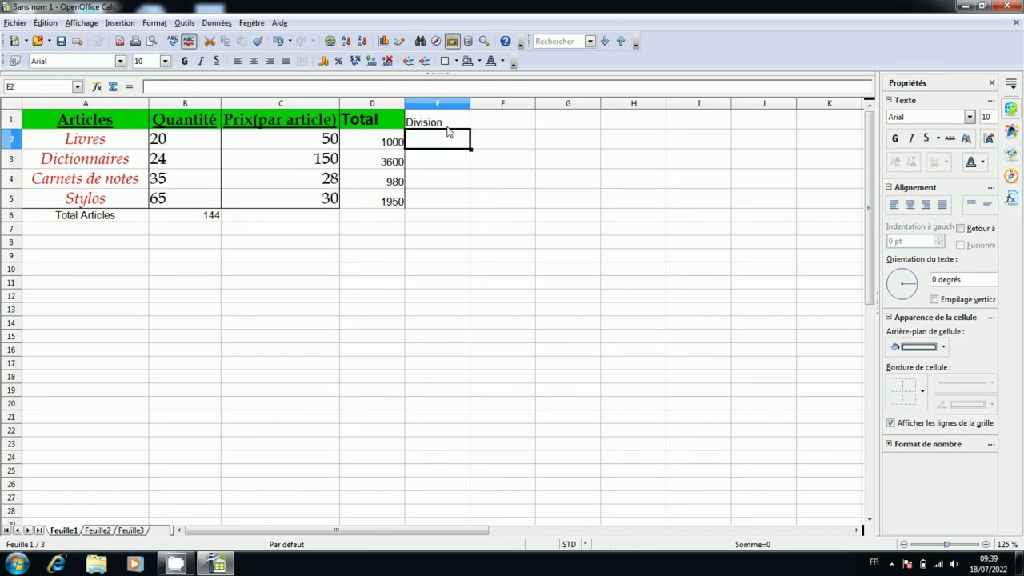
Step: Divide the Livres total by its quantity in E2 with the formula =QUOTIENT(D2;B2)
text(=)
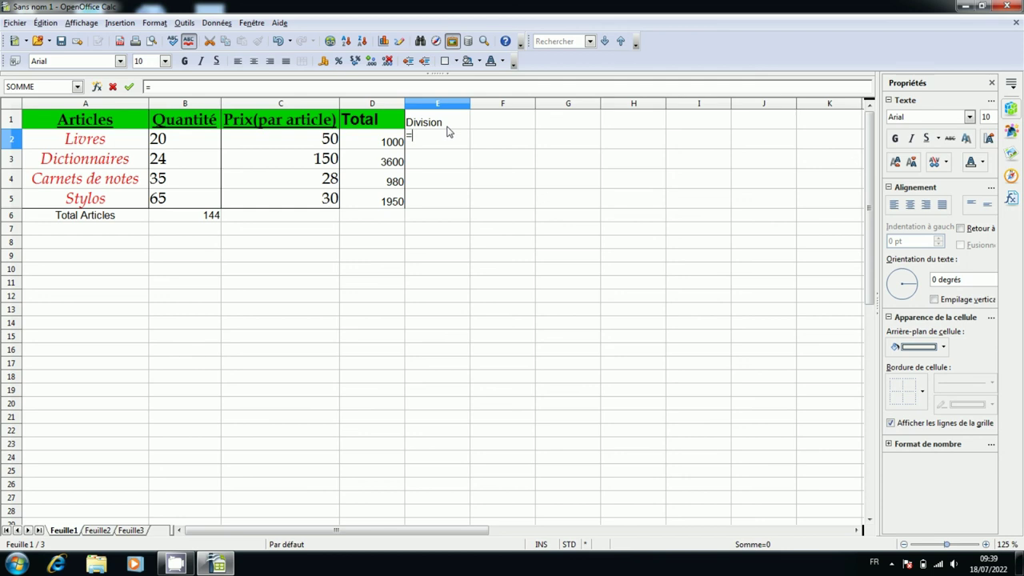
text(a)
key(BackSpace)
text(quotient()
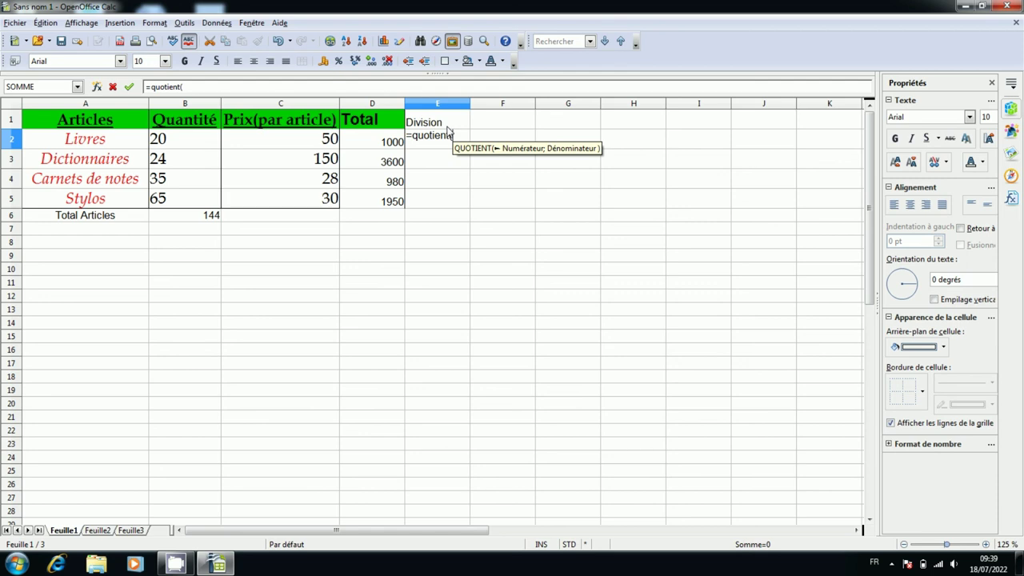
click(368, 144)
text(;)
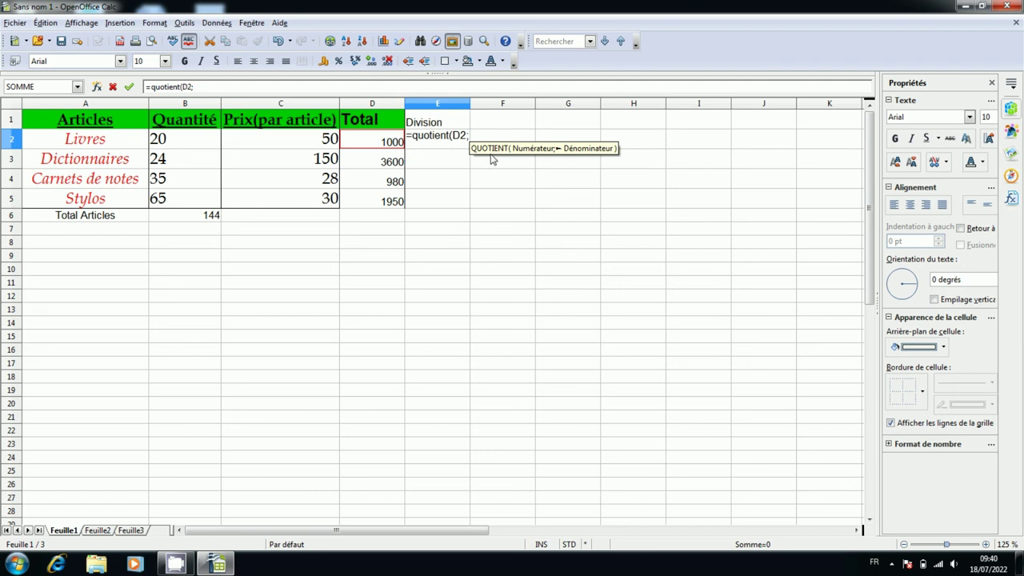
click(200, 146)
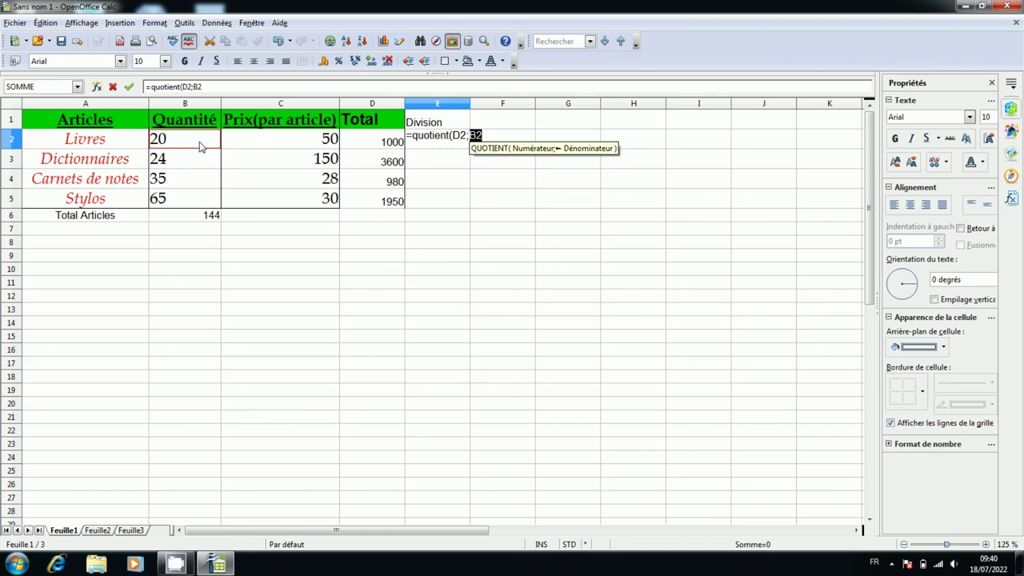
text($)
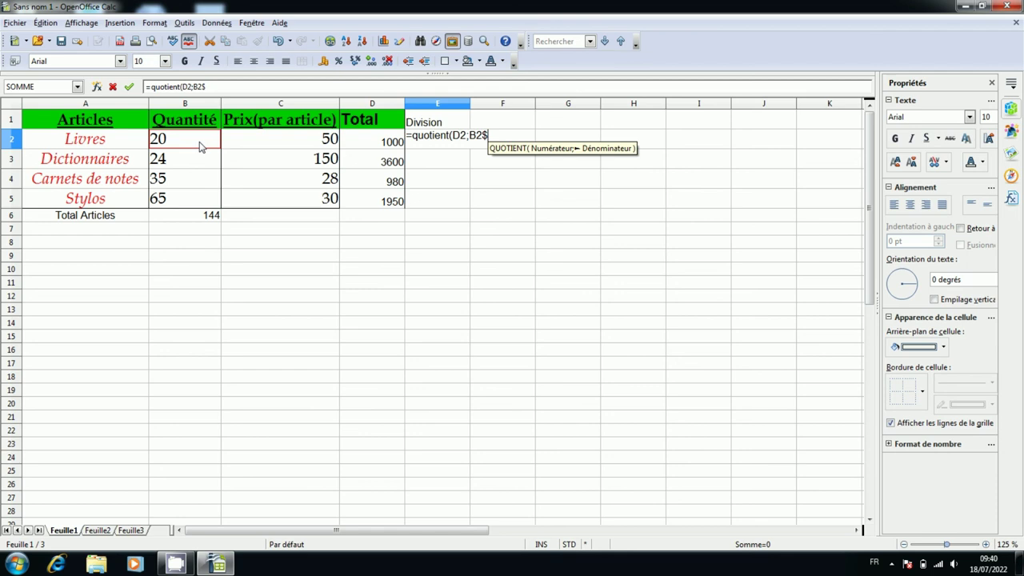
key(BackSpace)
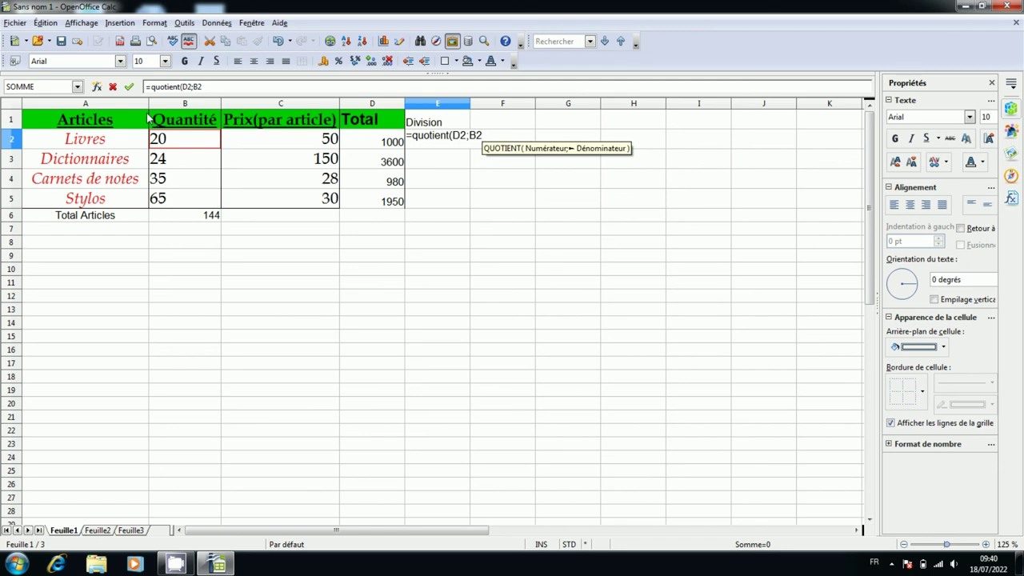
text(^))
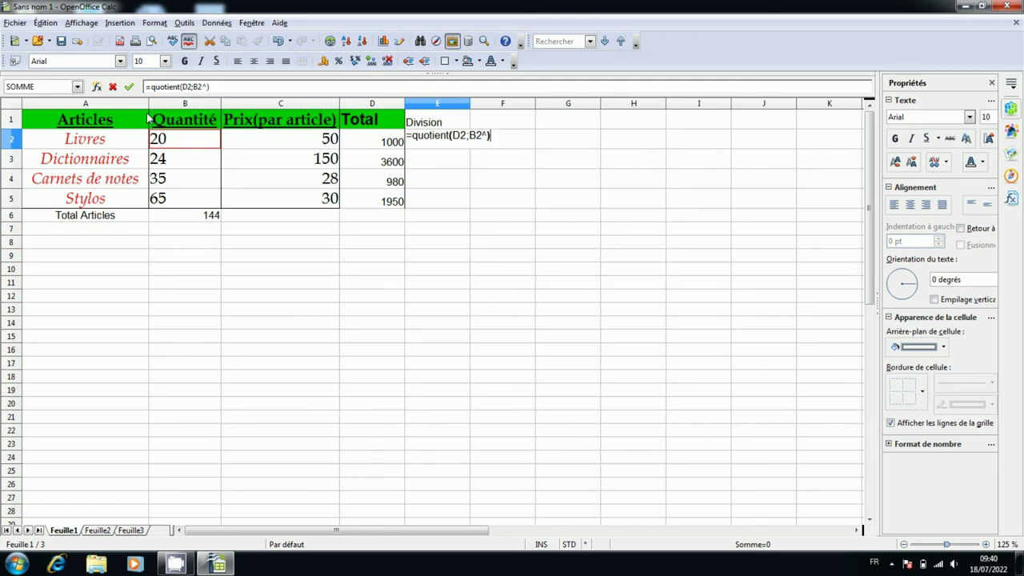
key(BackSpace)
key(BackSpace)
text())
key(Return)
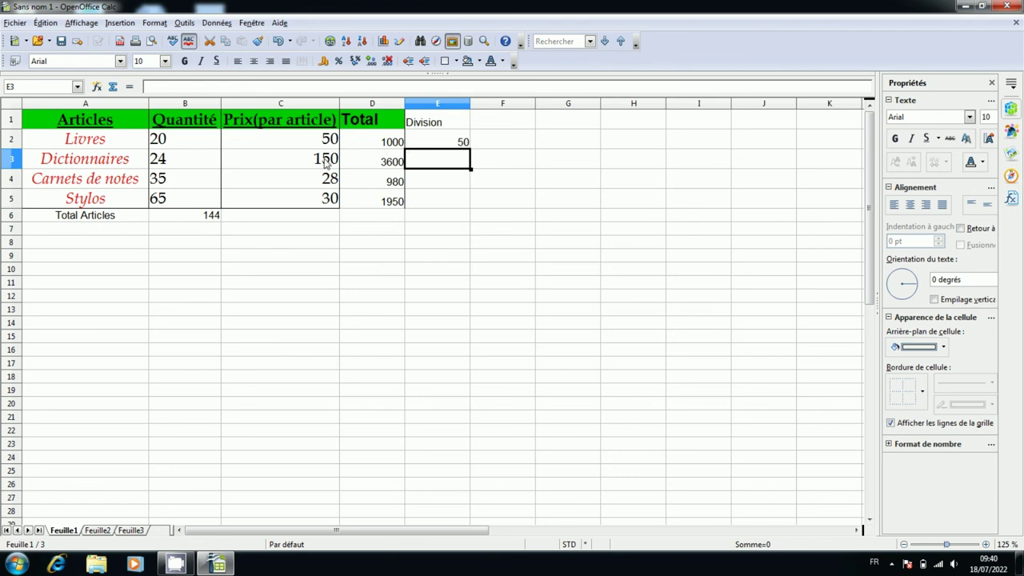
Step: Copy the QUOTIENT formula from E2 down through E5 for the remaining articles
click(434, 143)
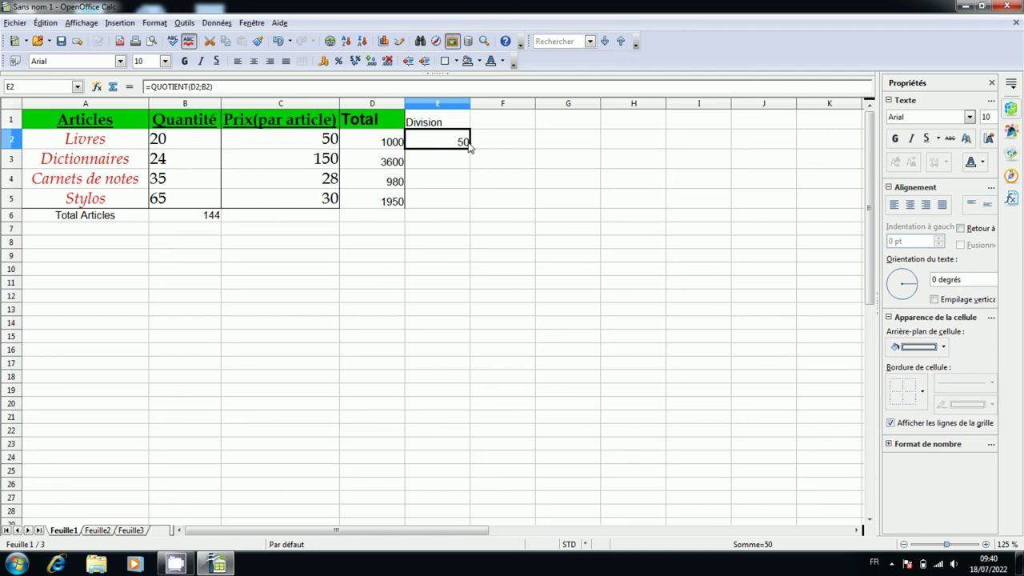
drag(471, 148, 477, 206)
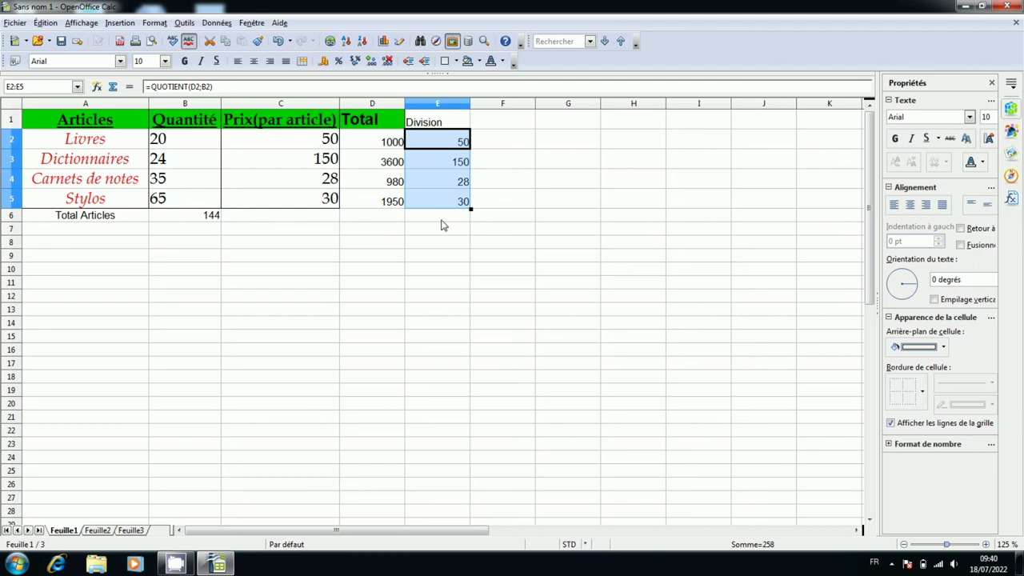
click(441, 219)
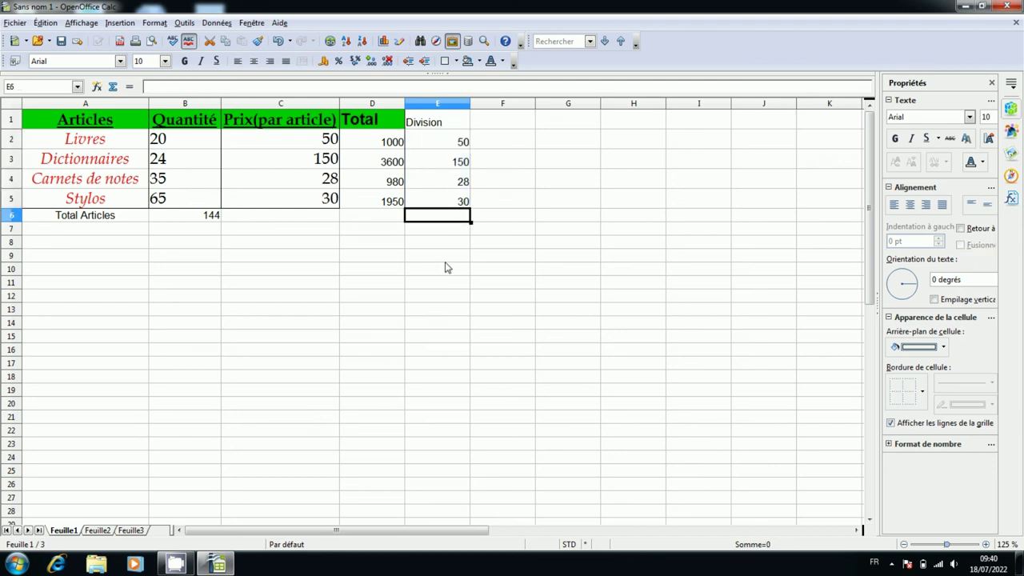